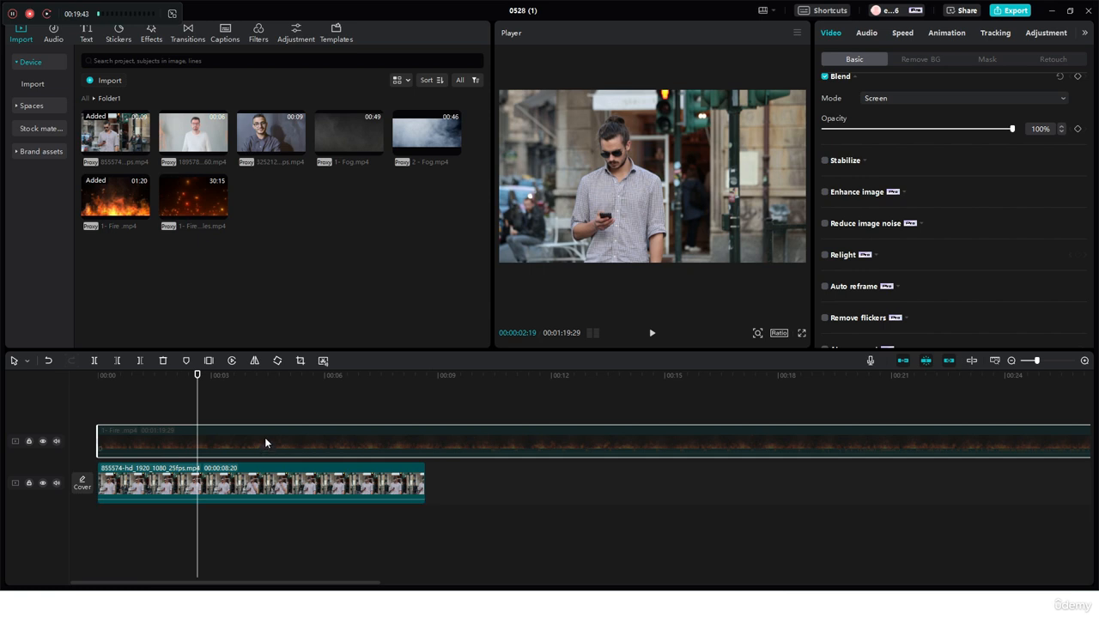
# Step: Toggle the fire overlay clip's visibility on and off, leaving it enabled on the timeline
pyautogui.press('v')
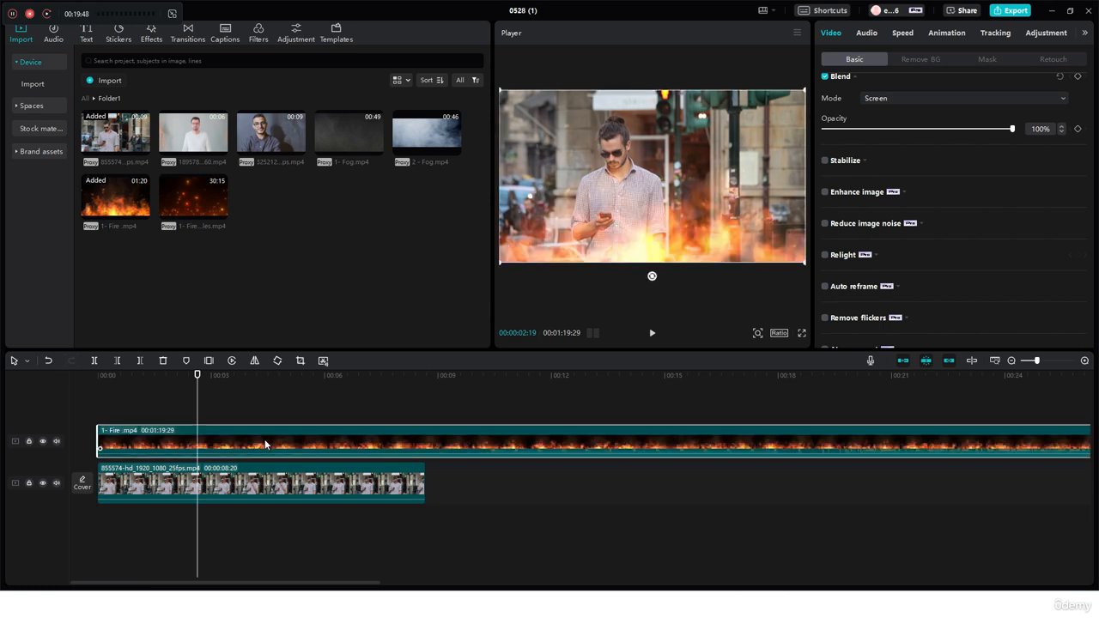
pyautogui.press('v')
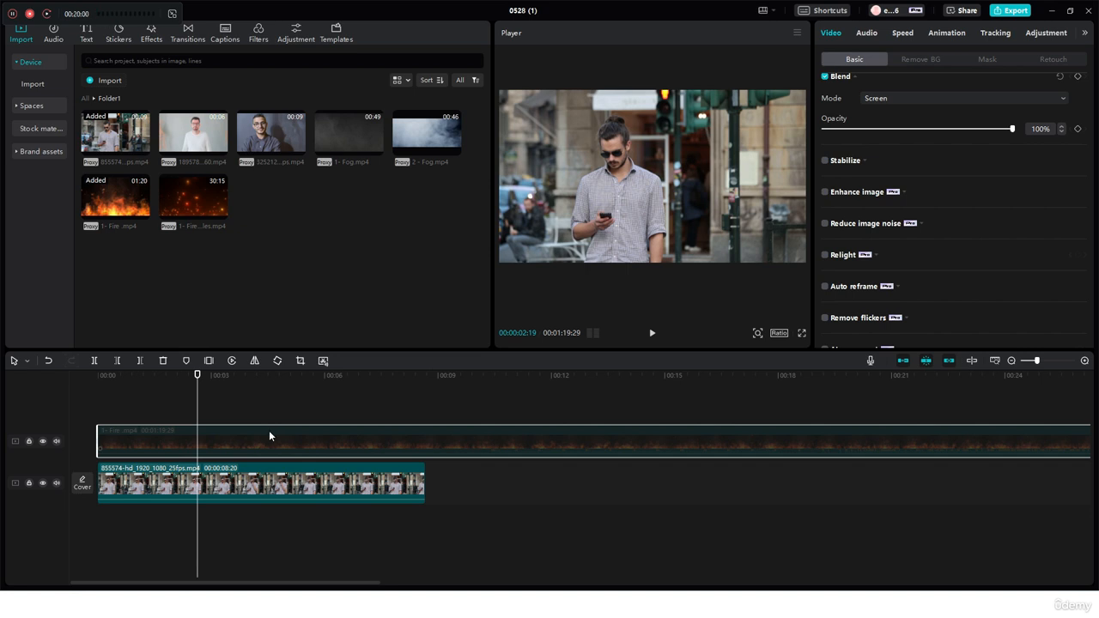
pyautogui.hotkey('ctrl', 'b')
pyautogui.click(41, 362)
pyautogui.moveTo(197, 390); pyautogui.dragTo(192, 433)
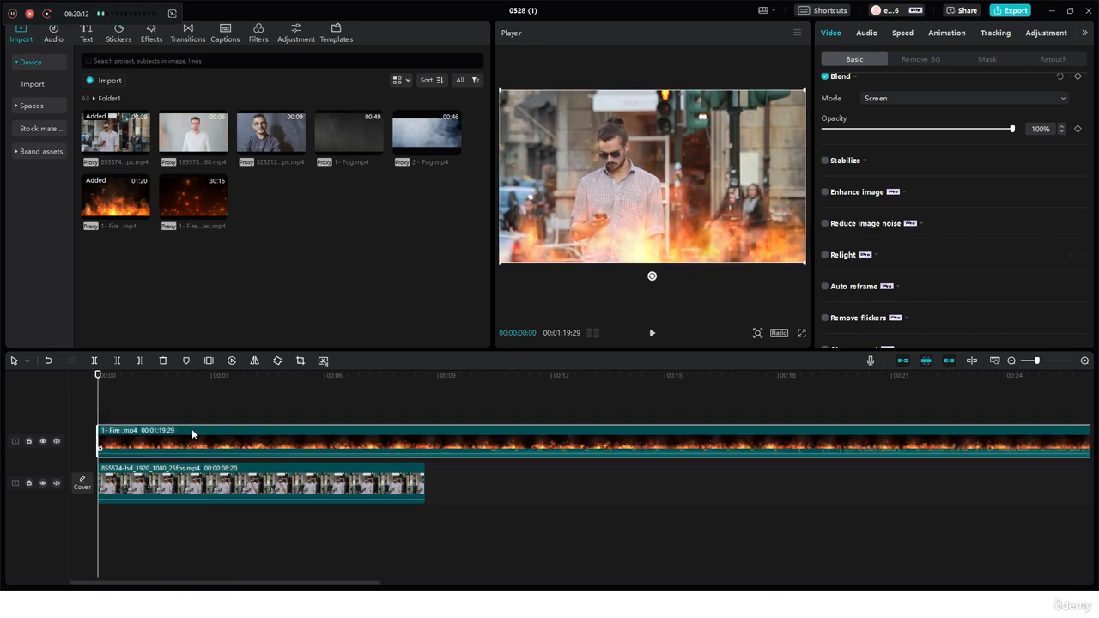
# Step: Play the fire overlay over the street video from the start and check it up to 00:00:03:00
pyautogui.moveTo(99, 385)
pyautogui.mouseDown()
pyautogui.moveTo(202, 384)
pyautogui.moveTo(84, 392)
pyautogui.mouseUp()
pyautogui.press('space')
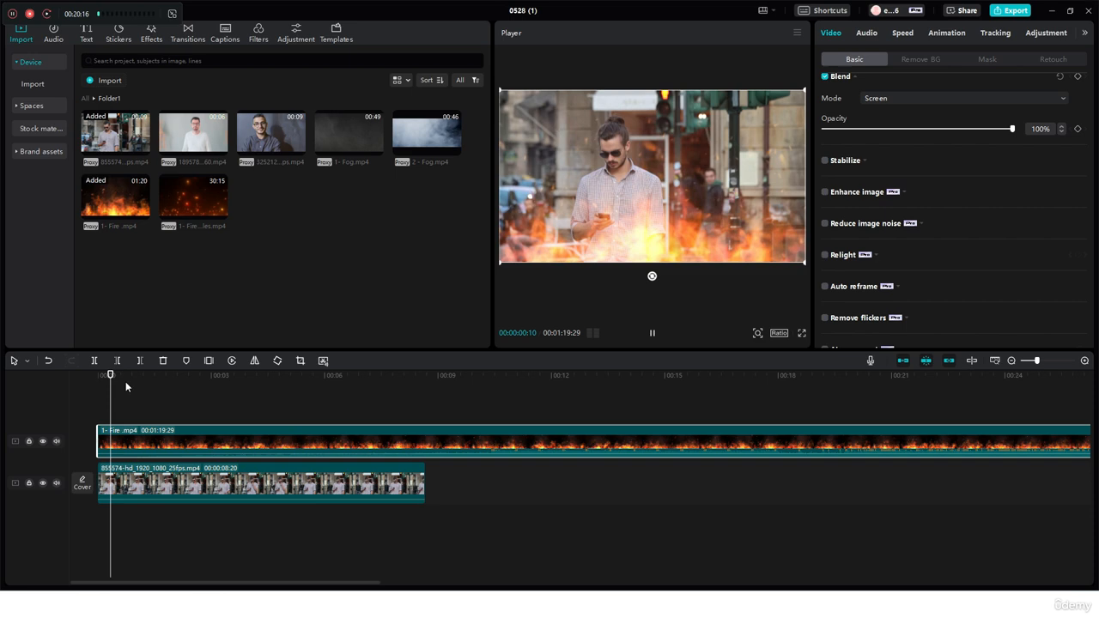
pyautogui.click(211, 372)
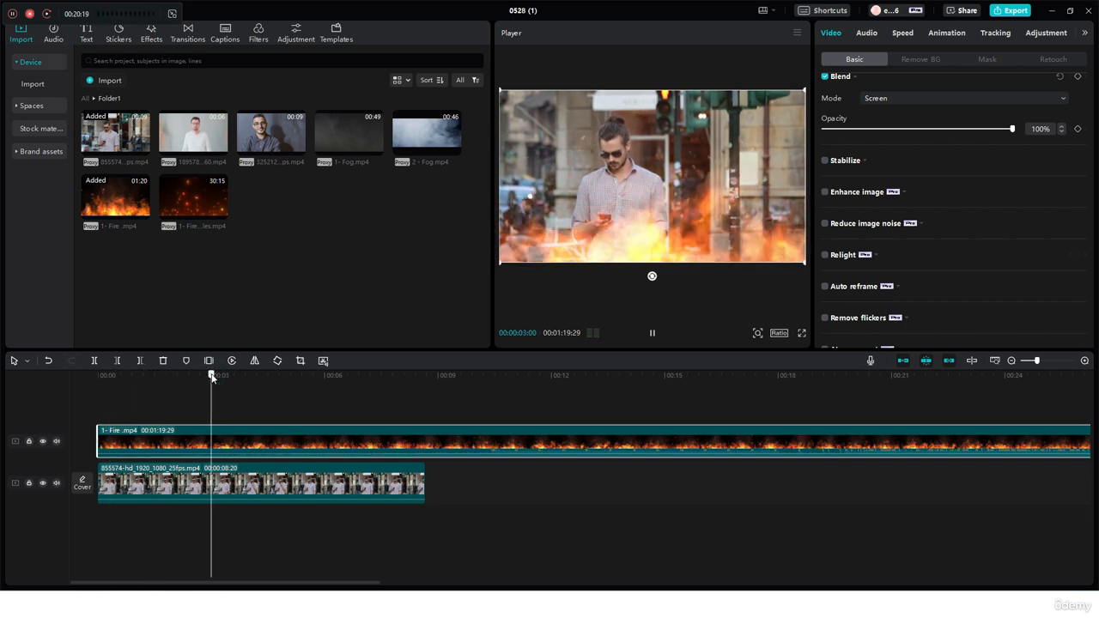
pyautogui.press('space')
pyautogui.moveTo(211, 381); pyautogui.dragTo(72, 428)
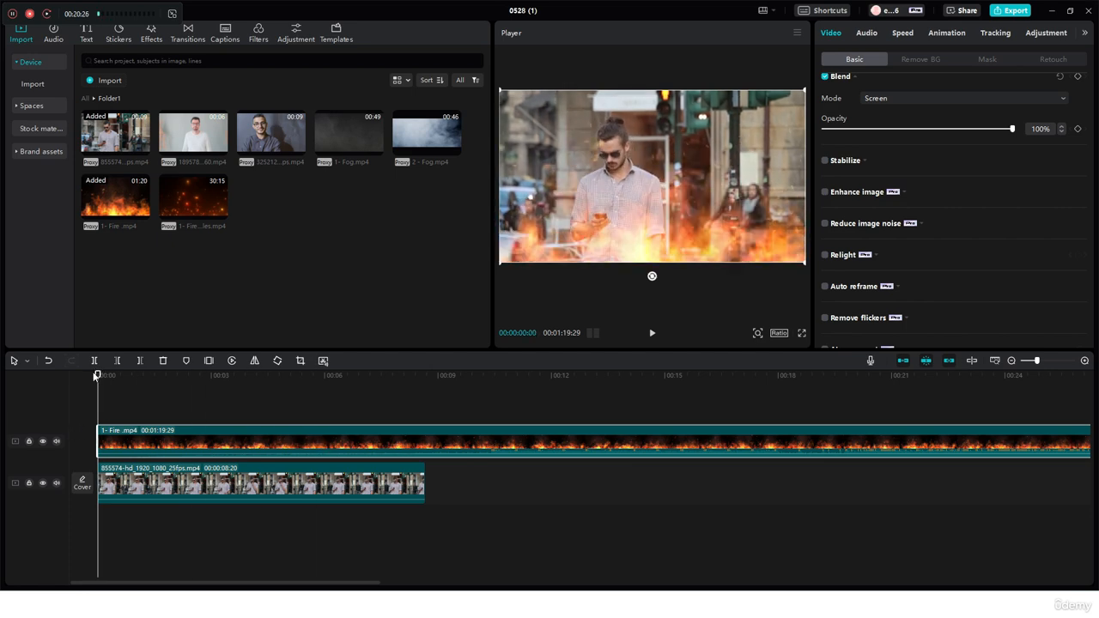
# Step: Place the playhead at 00:00:03:01, try trimming away the fire clip's portion before it, and undo the trim
pyautogui.moveTo(95, 380); pyautogui.dragTo(212, 382)
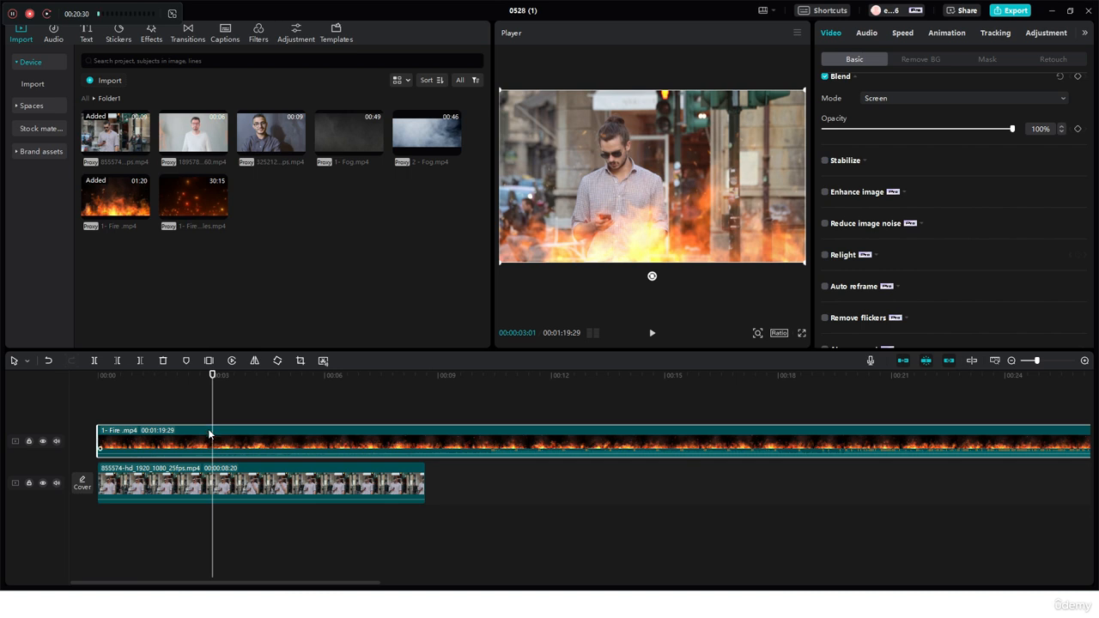
pyautogui.click(118, 360)
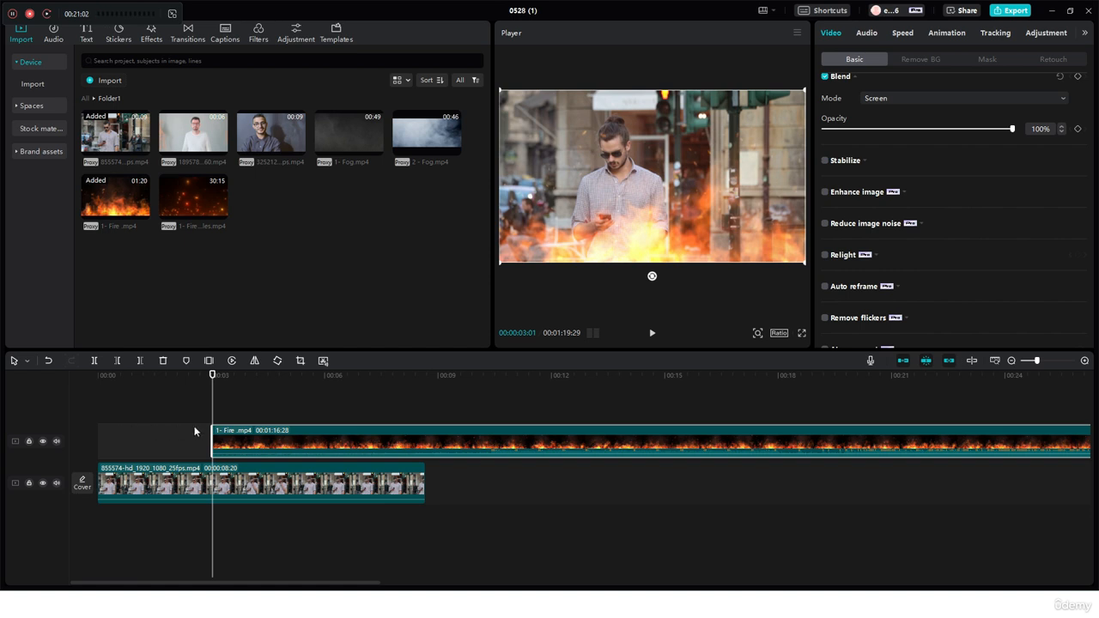
pyautogui.click(49, 366)
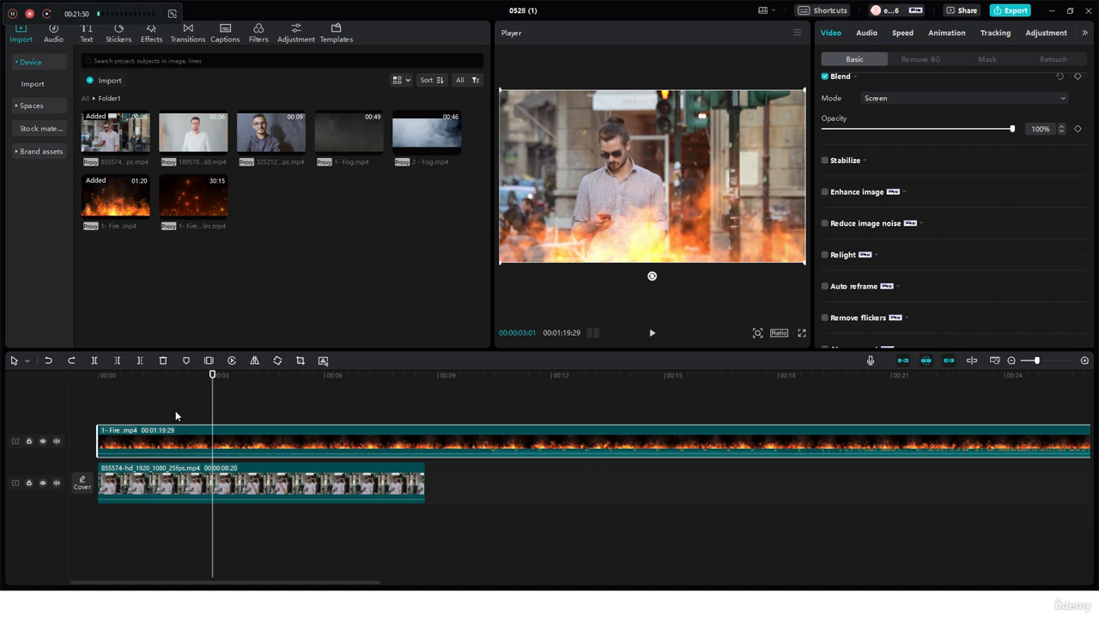
# Step: Split the fire clip at the playhead and delete the part after the split
pyautogui.hotkey('ctrl', 'b')
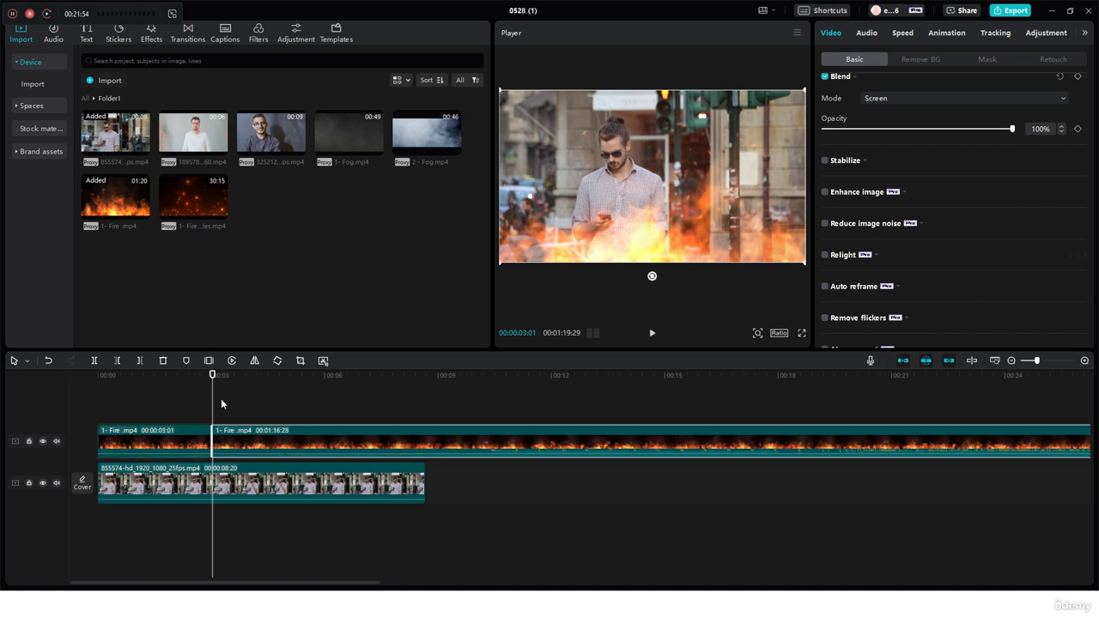
pyautogui.moveTo(215, 439)
pyautogui.mouseDown()
pyautogui.moveTo(585, 455)
pyautogui.moveTo(658, 454)
pyautogui.moveTo(326, 447)
pyautogui.moveTo(380, 437)
pyautogui.moveTo(976, 448)
pyautogui.moveTo(218, 436)
pyautogui.mouseUp()
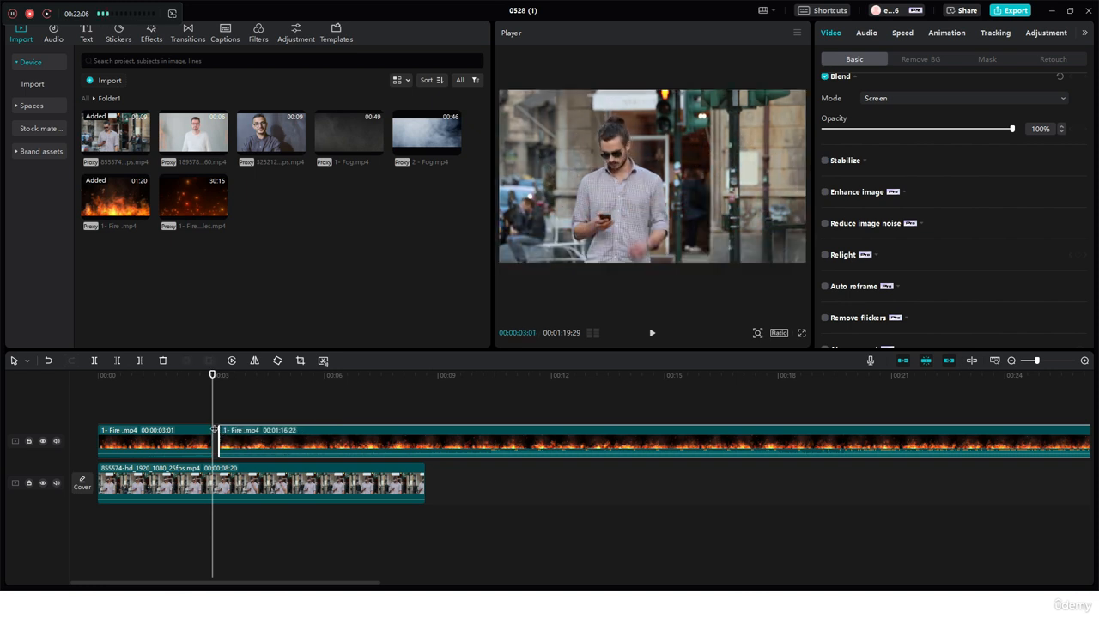
pyautogui.press('Delete')
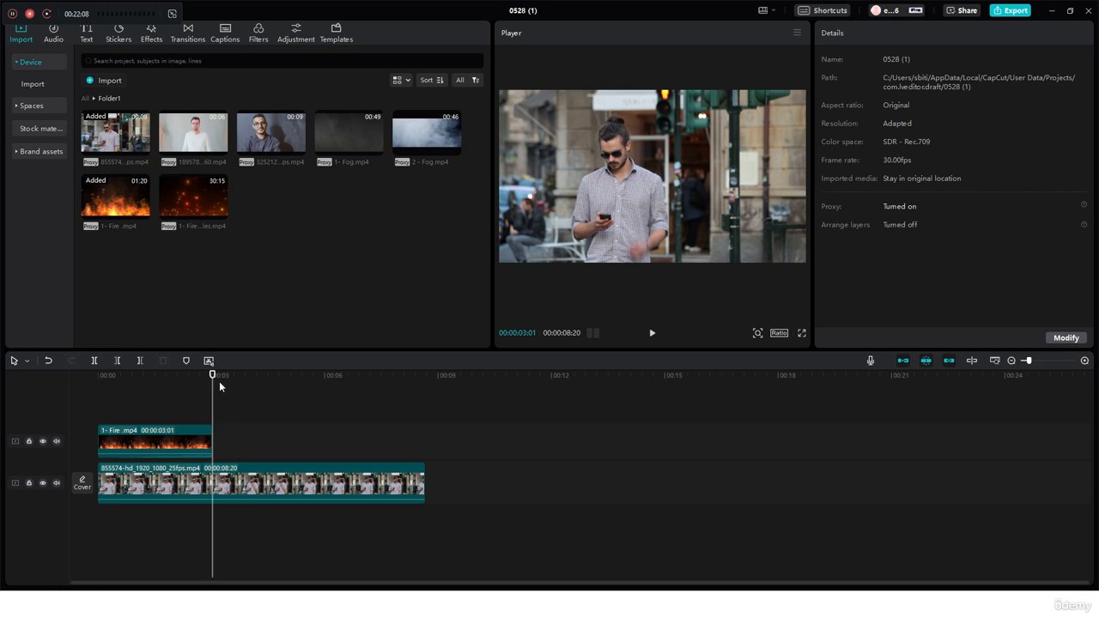
# Step: Paste a copy of the fire clip on a new track at 00:00:01:06 and delete that copy
pyautogui.moveTo(220, 380); pyautogui.dragTo(159, 383)
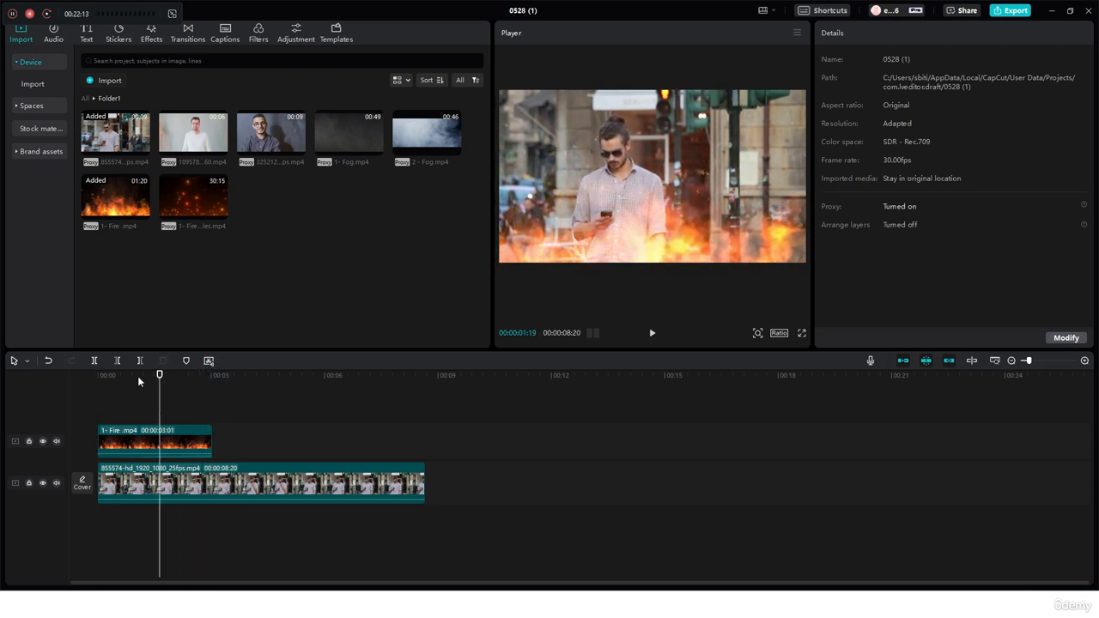
pyautogui.click(144, 440)
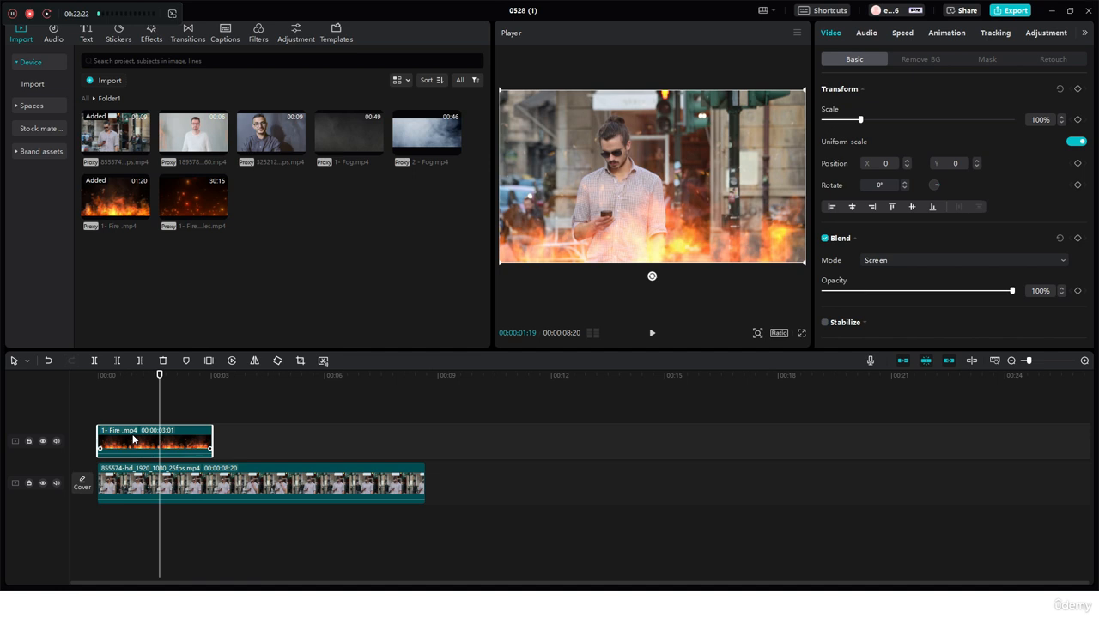
pyautogui.moveTo(159, 376)
pyautogui.mouseDown()
pyautogui.moveTo(130, 375)
pyautogui.moveTo(277, 390)
pyautogui.moveTo(142, 391)
pyautogui.mouseUp()
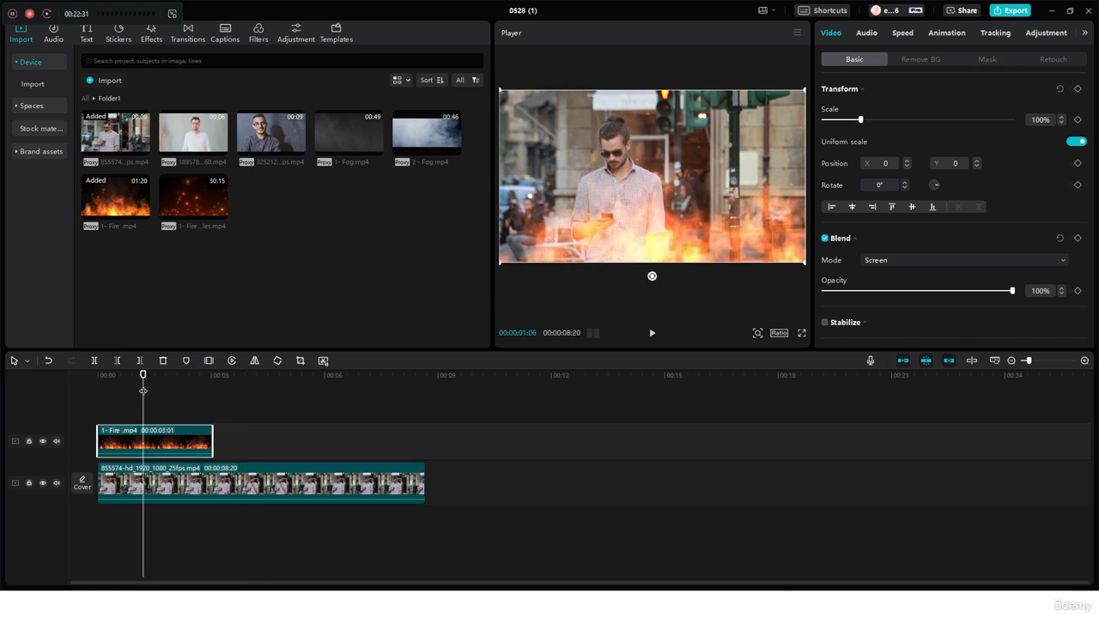
pyautogui.hotkey('ctrl', 'v')
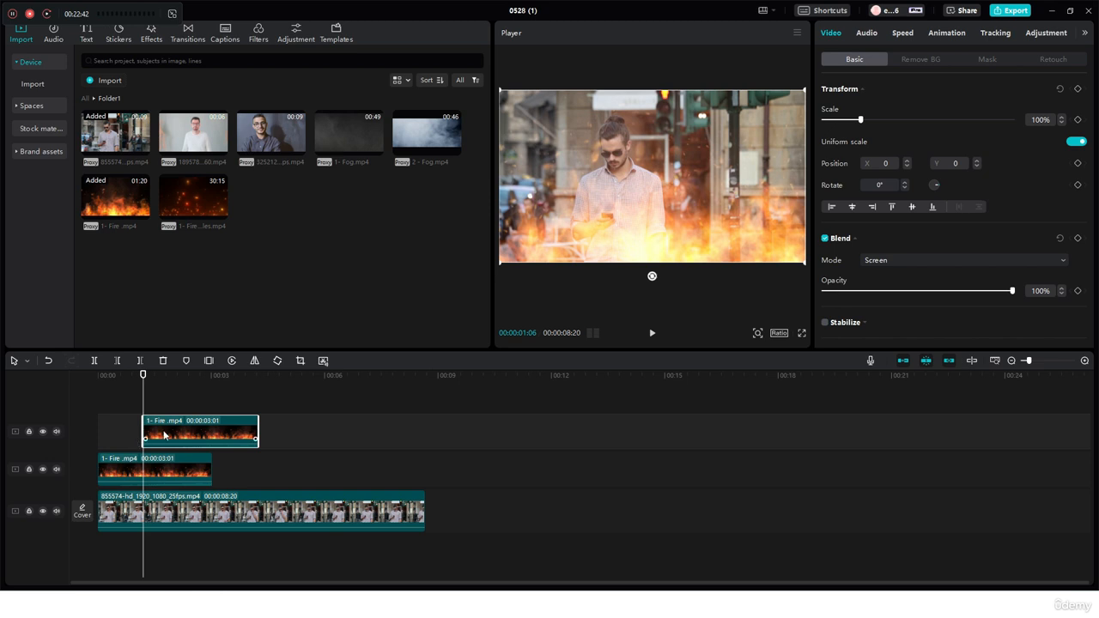
pyautogui.press('Delete')
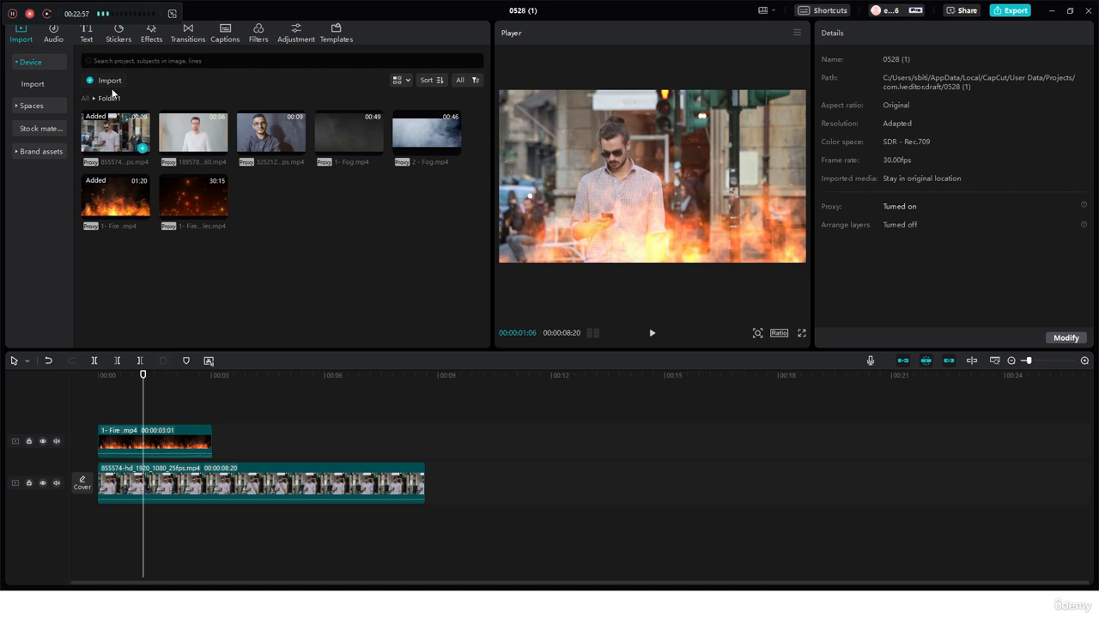
# Step: Add a default text clip on a track above the fire clip from about 2 seconds, and view it at 00:00:02:20
pyautogui.click(89, 39)
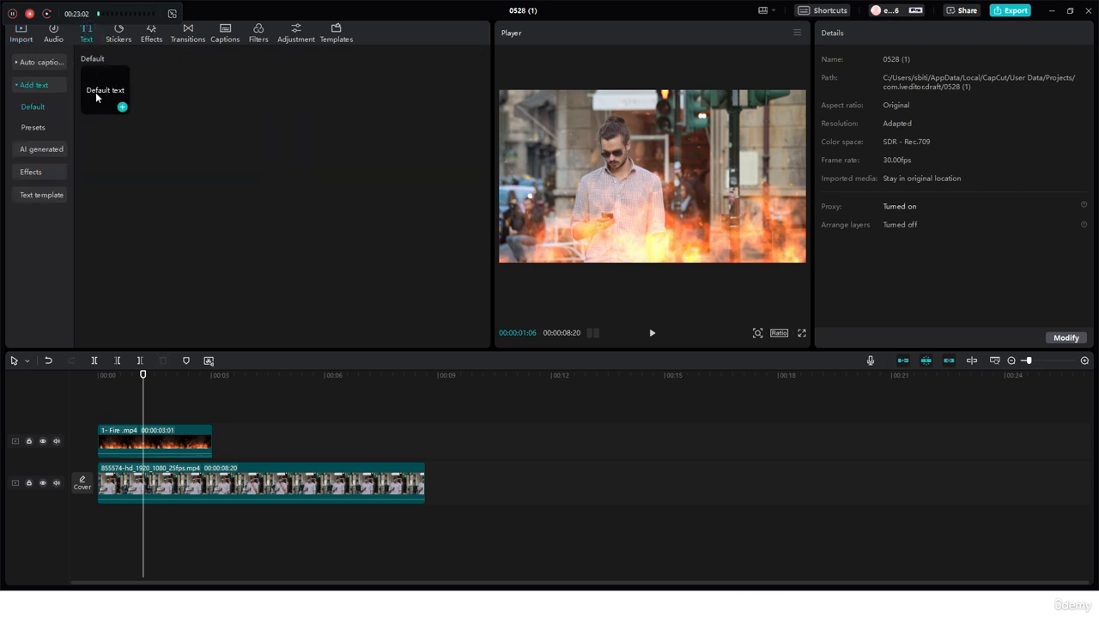
pyautogui.moveTo(96, 92); pyautogui.dragTo(178, 402)
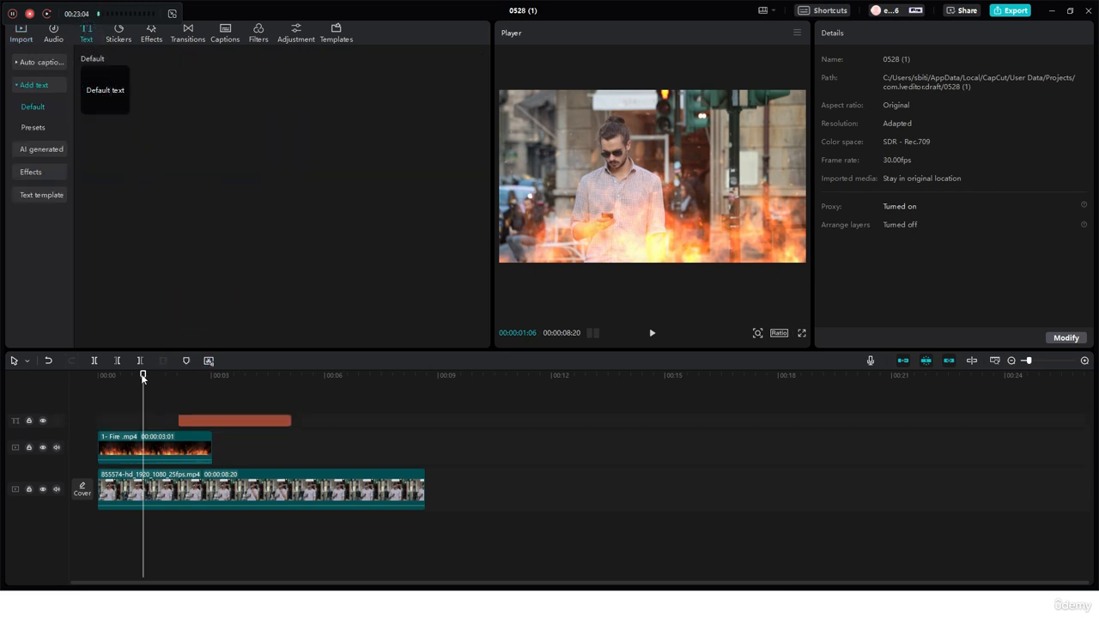
pyautogui.click(170, 377)
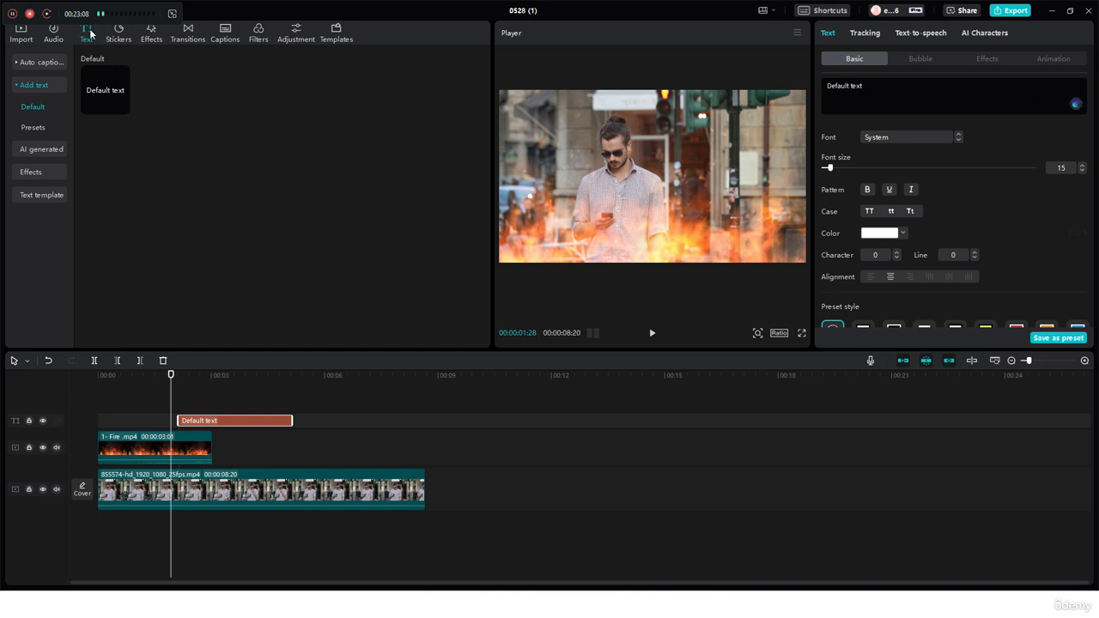
pyautogui.moveTo(90, 93)
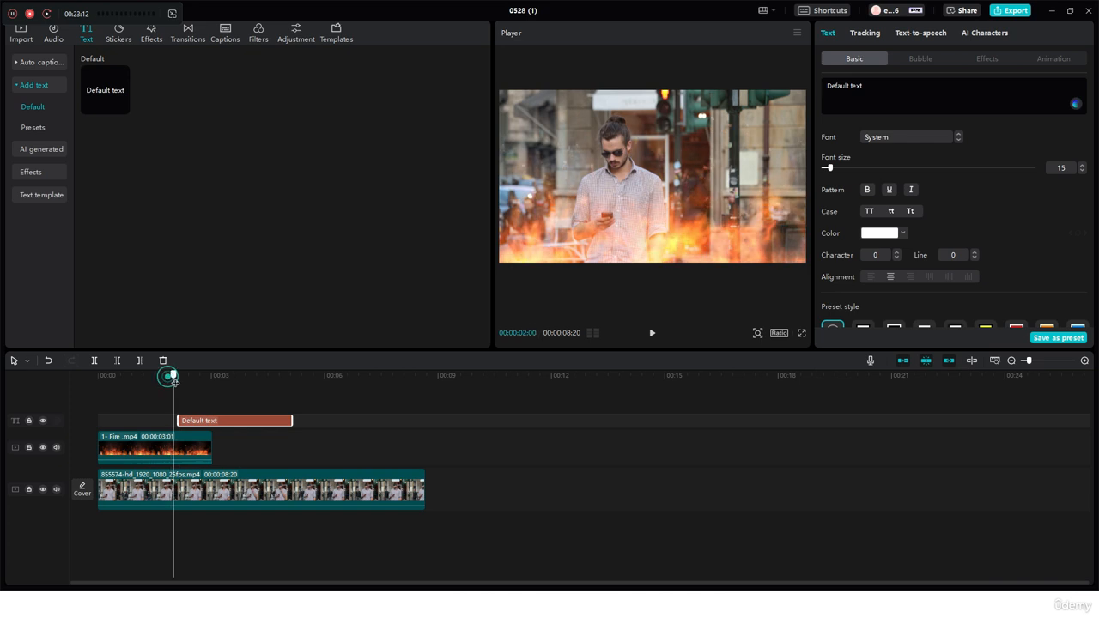
pyautogui.moveTo(171, 376); pyautogui.dragTo(198, 376)
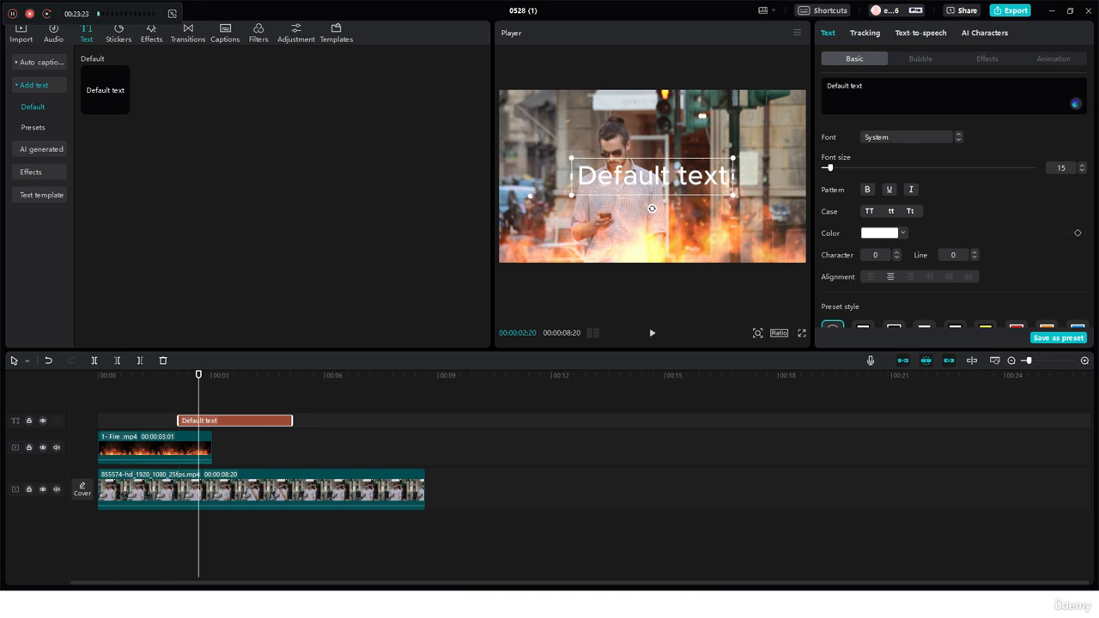
# Step: Replace the default text with "capcut editor"
pyautogui.moveTo(878, 91); pyautogui.dragTo(799, 85)
pyautogui.press('BackSpace')
pyautogui.write('cap')
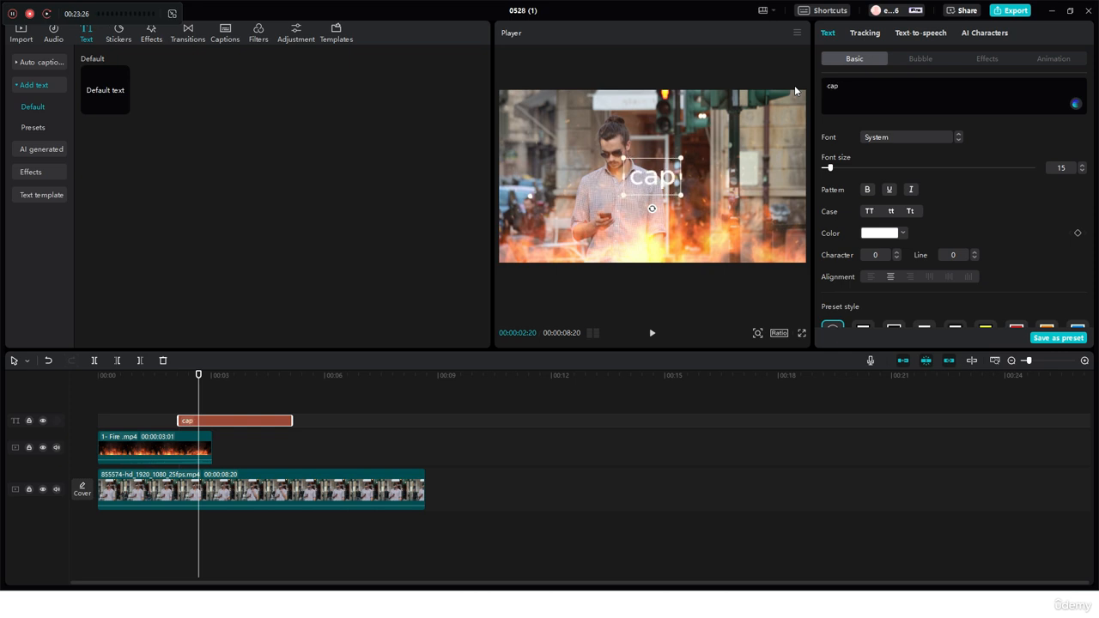
pyautogui.write('cut edito')
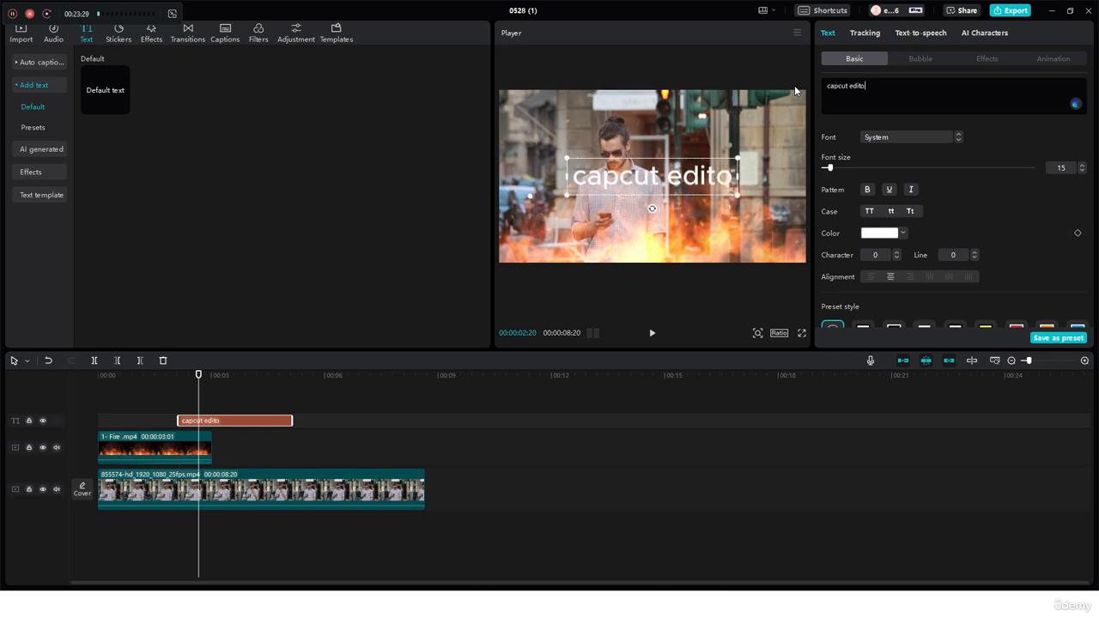
pyautogui.write('r')
# Step: Set the title's font to BuiltTitlingRg-Bold and enlarge the text in the preview to about two thirds of the frame width
pyautogui.moveTo(889, 85); pyautogui.dragTo(821, 90)
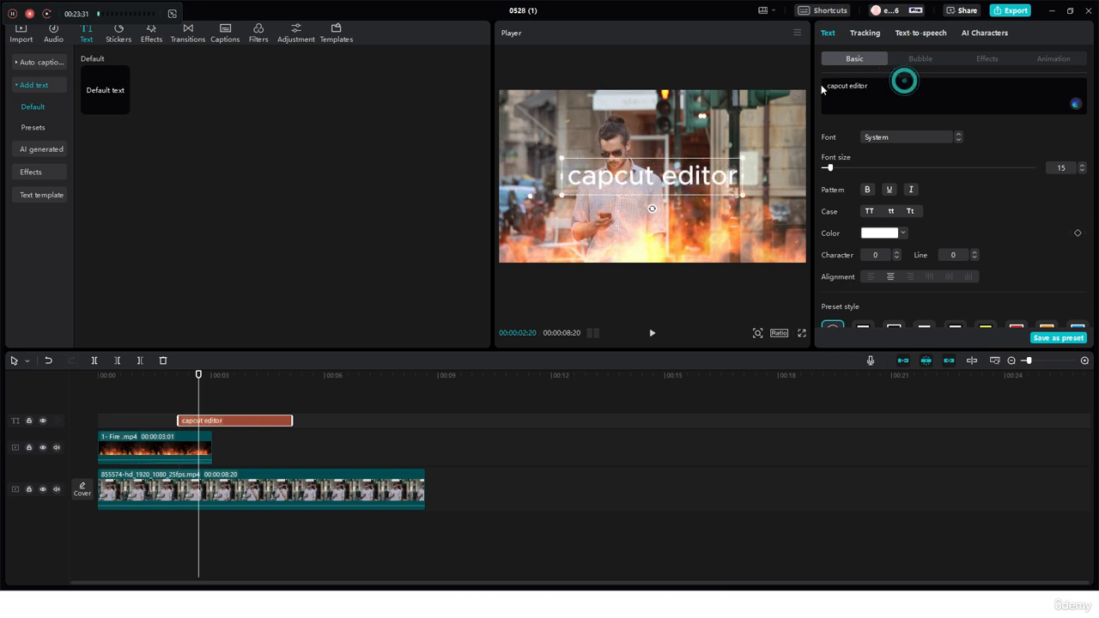
pyautogui.click(882, 139)
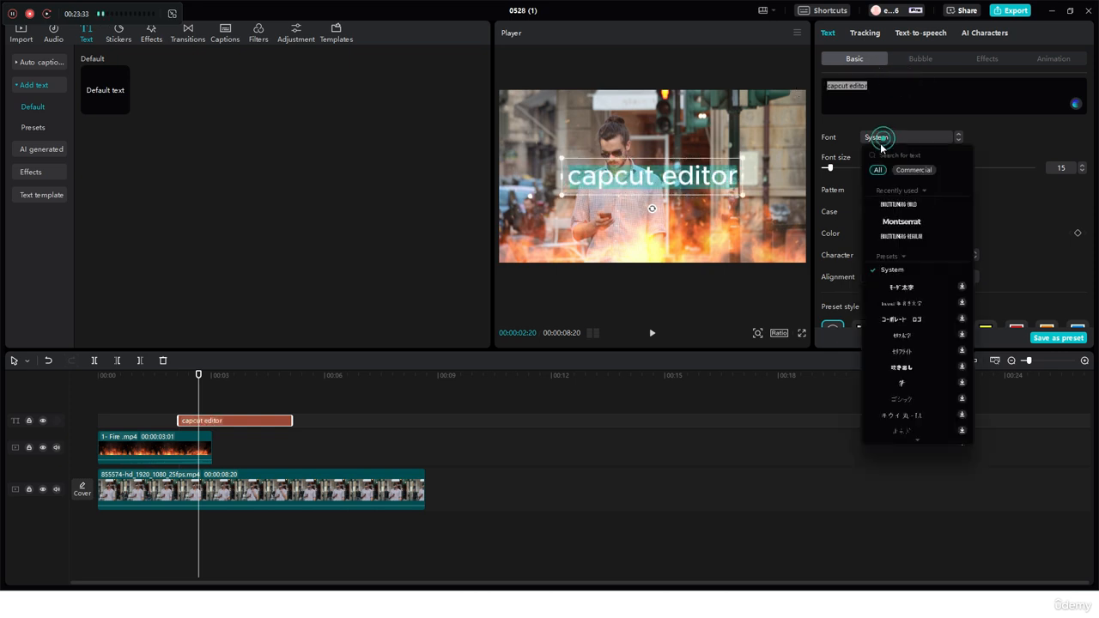
pyautogui.click(899, 204)
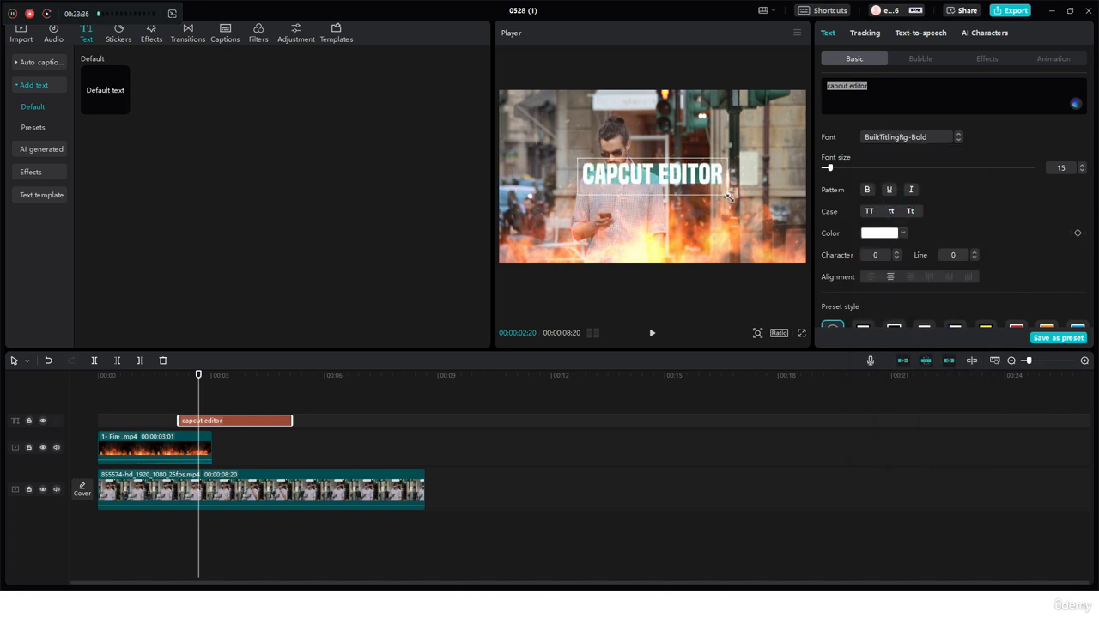
pyautogui.moveTo(727, 195); pyautogui.dragTo(766, 221)
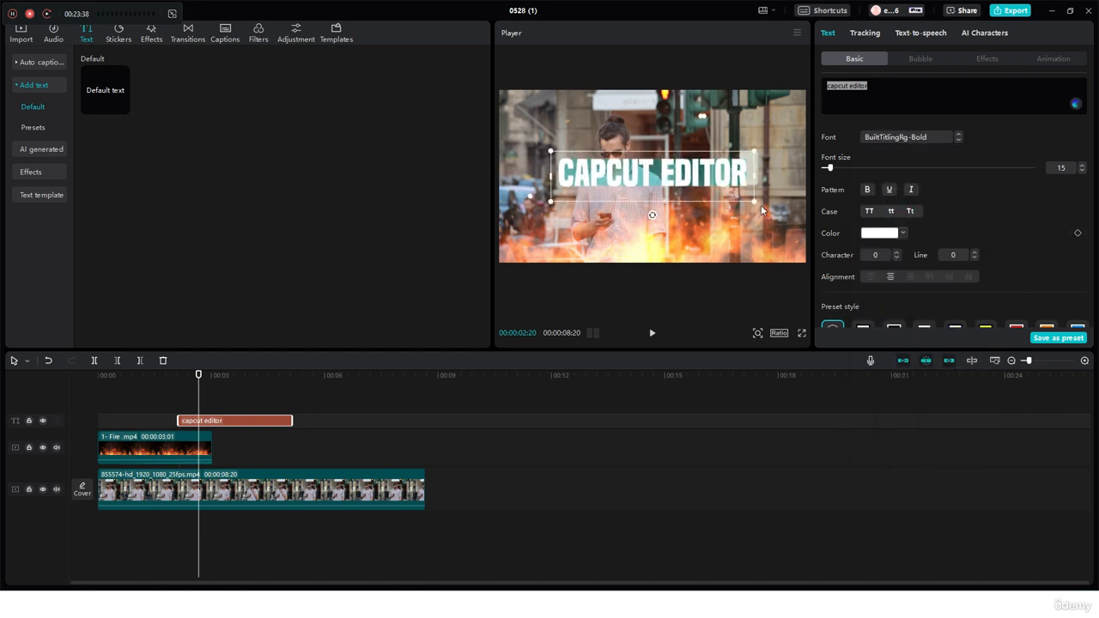
pyautogui.click(434, 203)
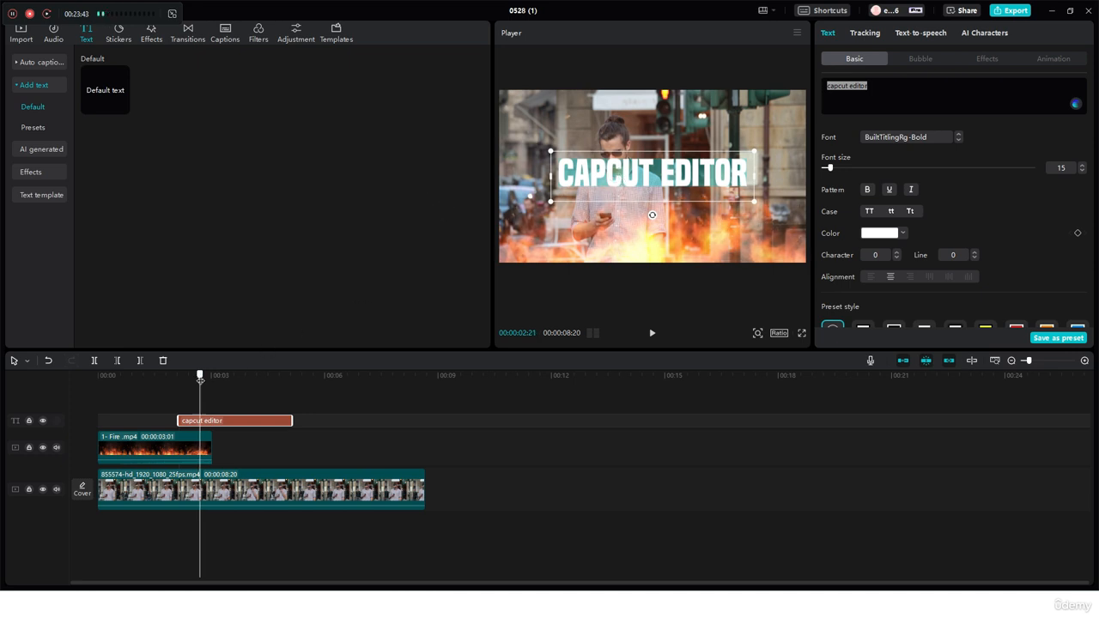
# Step: Convert the "capcut editor" text clip into a compound clip, with the playhead at 00:00:03:06
pyautogui.moveTo(201, 375)
pyautogui.mouseDown()
pyautogui.moveTo(177, 376)
pyautogui.moveTo(204, 375)
pyautogui.mouseUp()
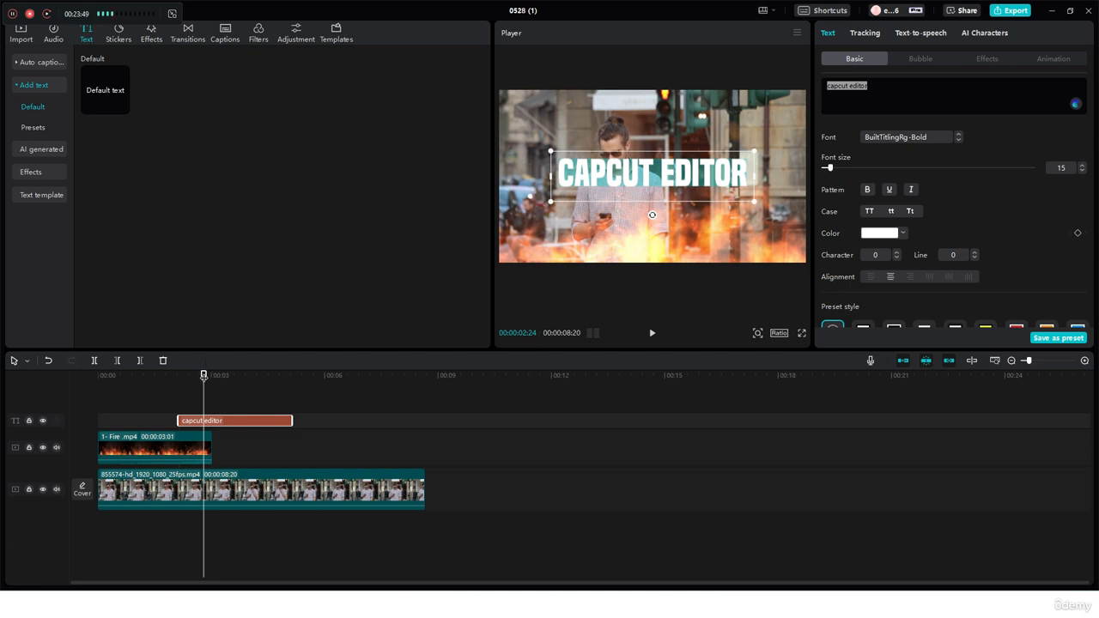
pyautogui.moveTo(204, 375)
pyautogui.mouseDown()
pyautogui.moveTo(177, 375)
pyautogui.moveTo(219, 386)
pyautogui.mouseUp()
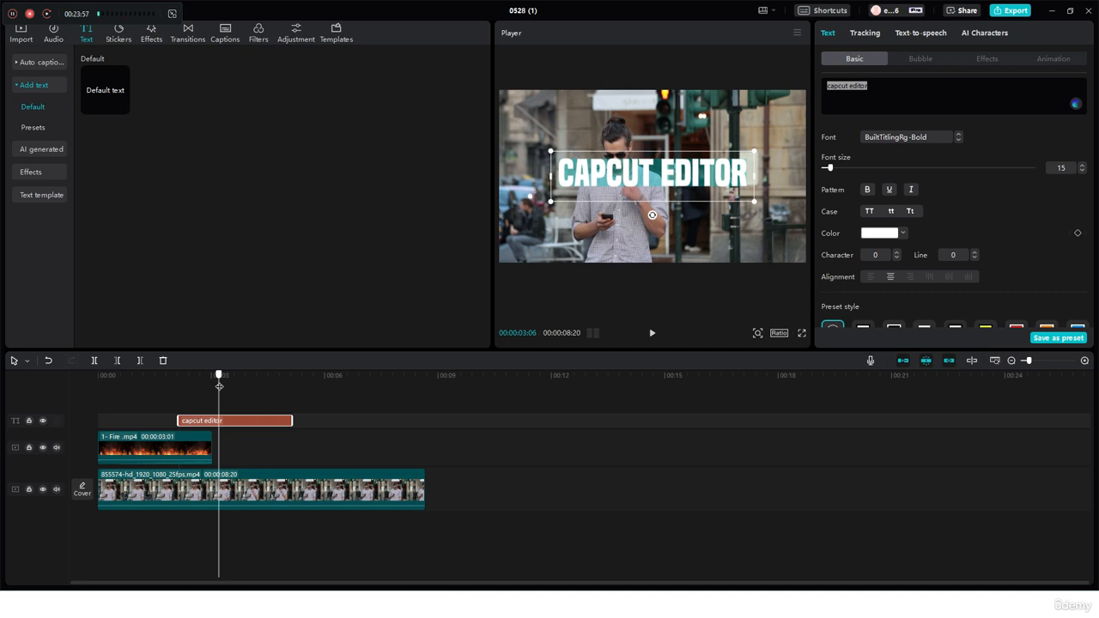
pyautogui.hotkey('alt', 'g')
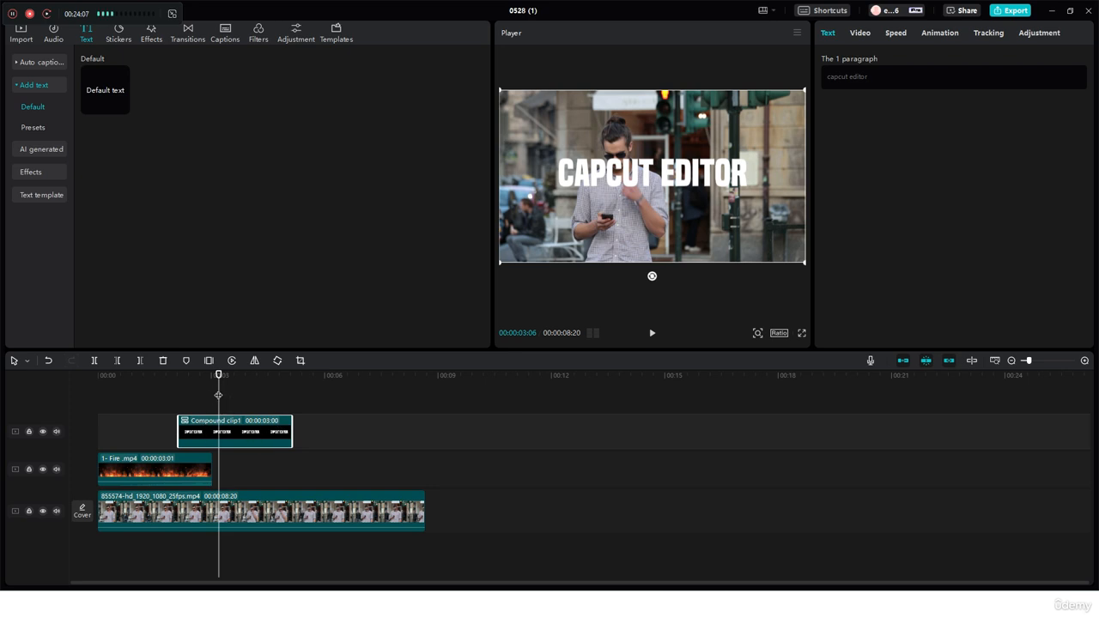
# Step: Open the compound clip's inner timeline and select the "capcut editor" text clip inside it
pyautogui.moveTo(219, 378)
pyautogui.mouseDown()
pyautogui.moveTo(183, 384)
pyautogui.moveTo(225, 383)
pyautogui.mouseUp()
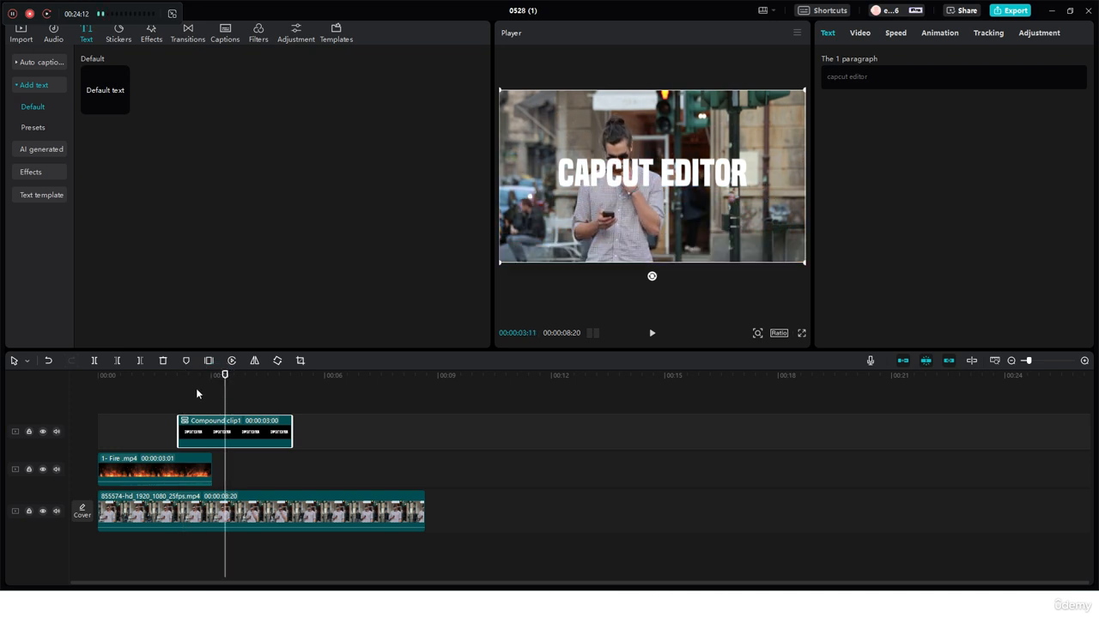
pyautogui.doubleClick(194, 439)
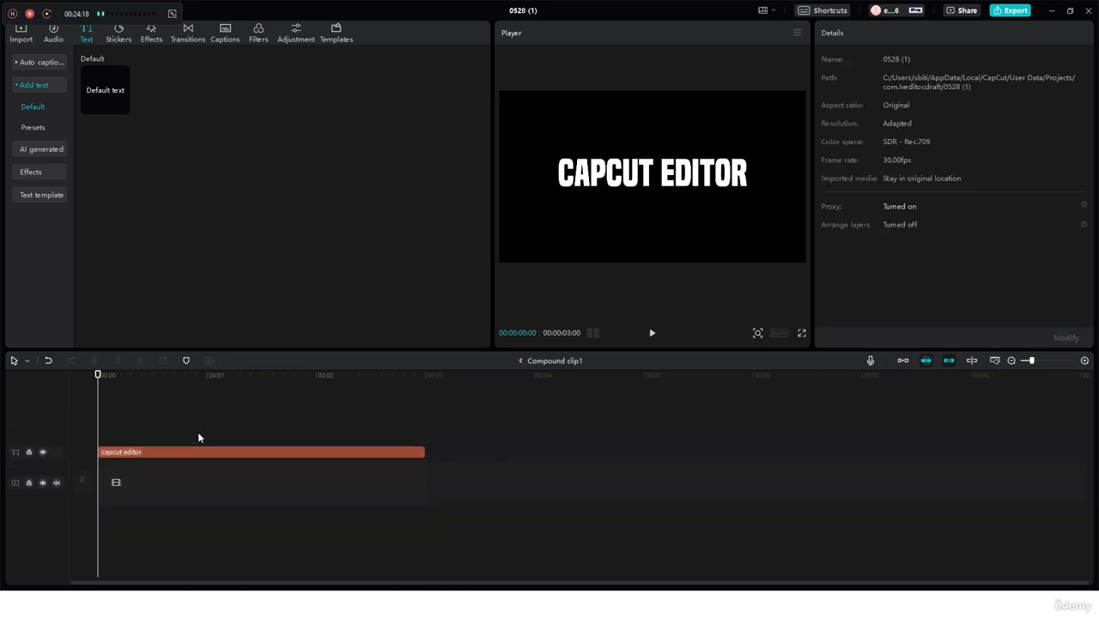
pyautogui.click(276, 451)
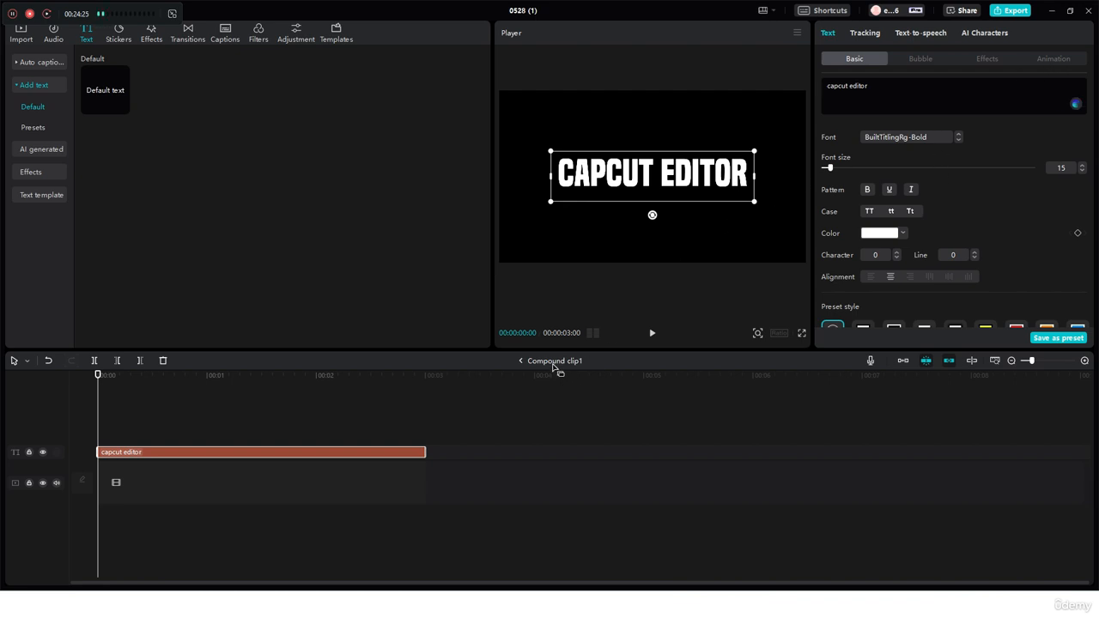
# Step: Return from the compound clip's inner timeline to the main timeline and move the playhead to 00:00:03:24
pyautogui.click(519, 361)
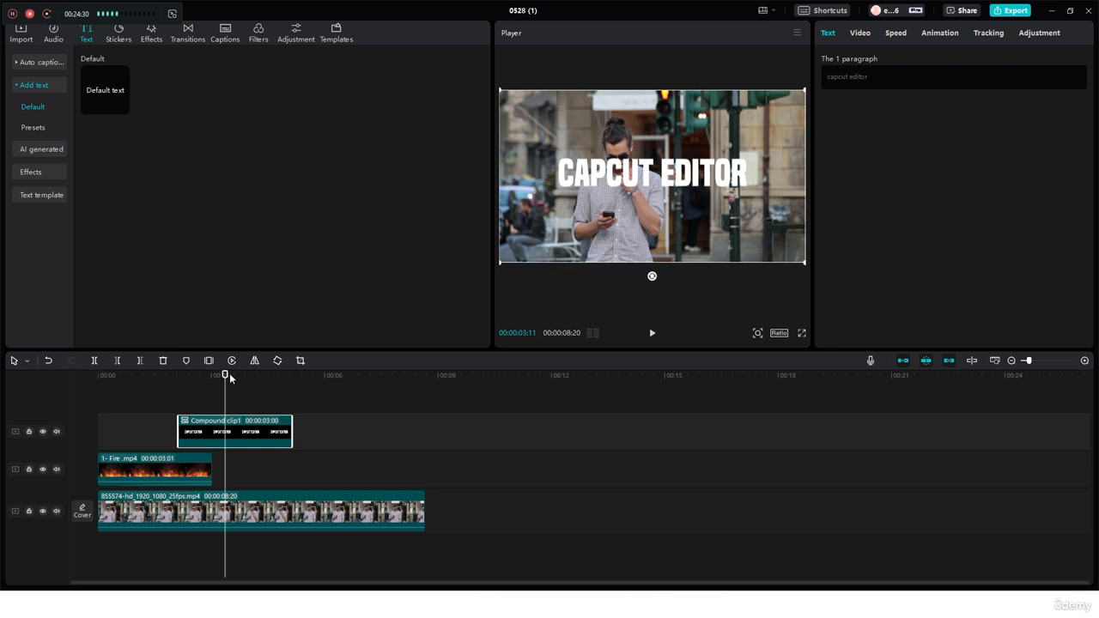
pyautogui.moveTo(229, 372); pyautogui.dragTo(242, 383)
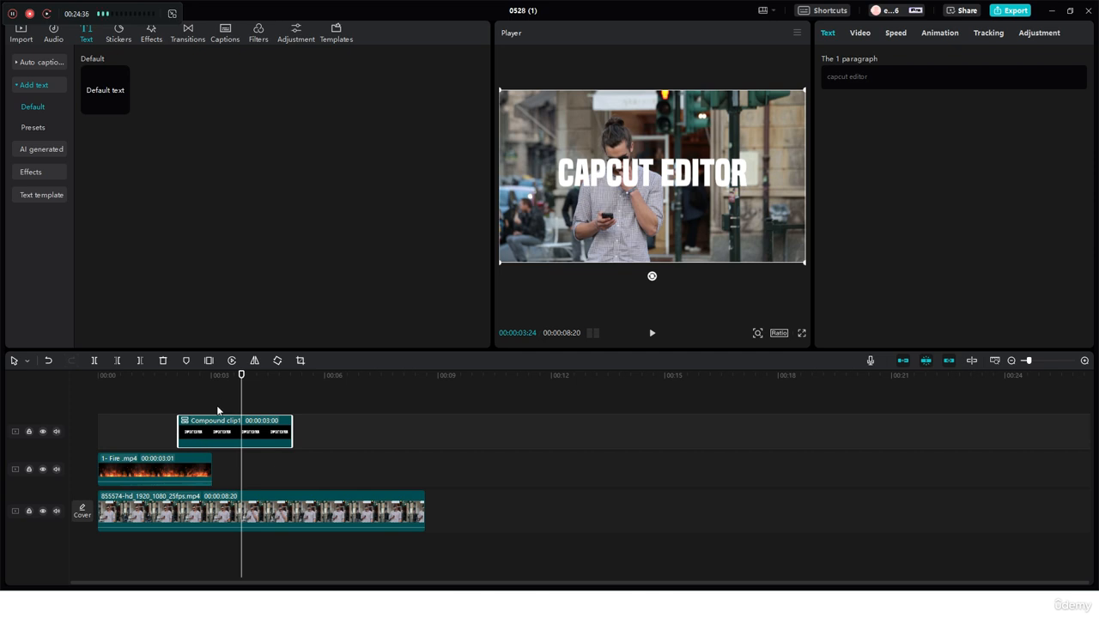
# Step: Add the 3252126 clip, 1- Fog.mp4 and the 1895785 Young Man Asking clip on stacked tracks, all starting at about 6 seconds
pyautogui.click(21, 36)
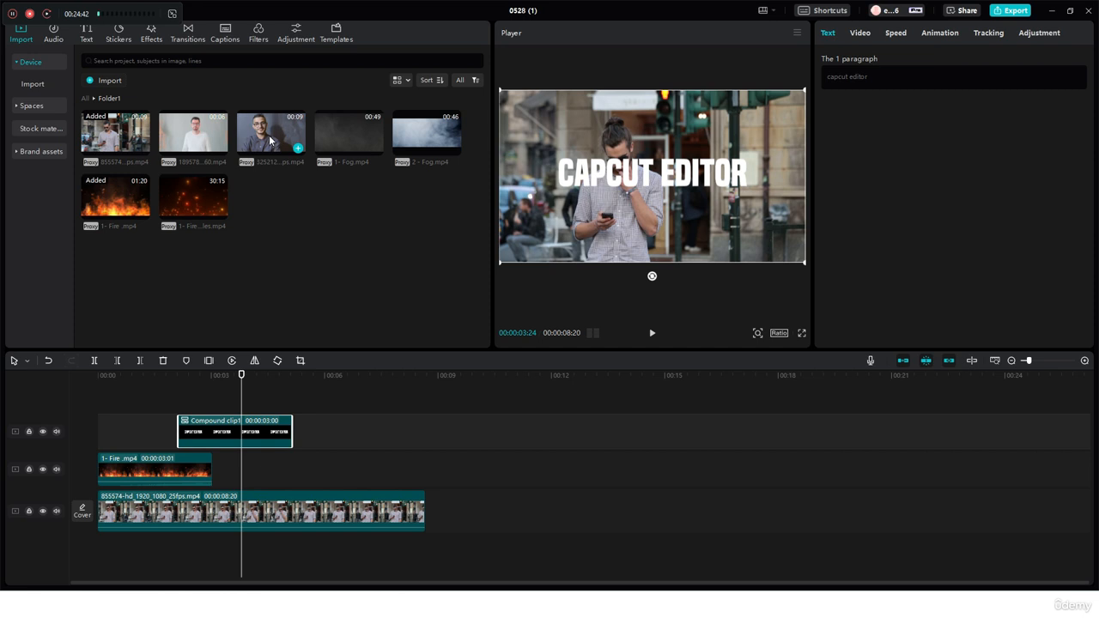
pyautogui.moveTo(269, 135); pyautogui.dragTo(334, 467)
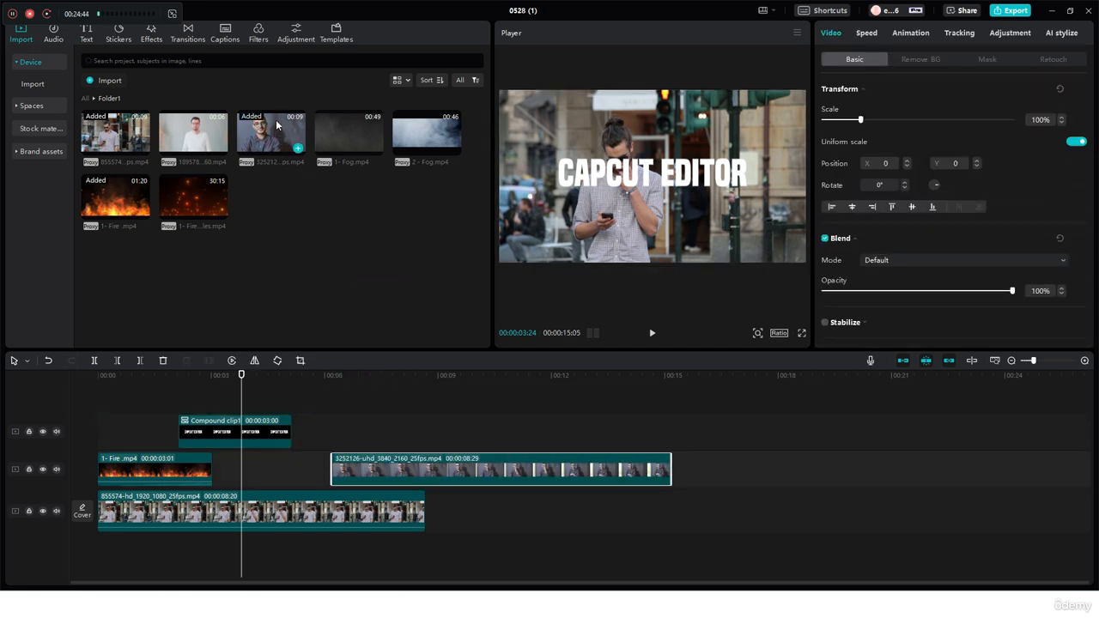
pyautogui.moveTo(362, 118); pyautogui.dragTo(332, 432)
pyautogui.moveTo(193, 133); pyautogui.dragTo(388, 508)
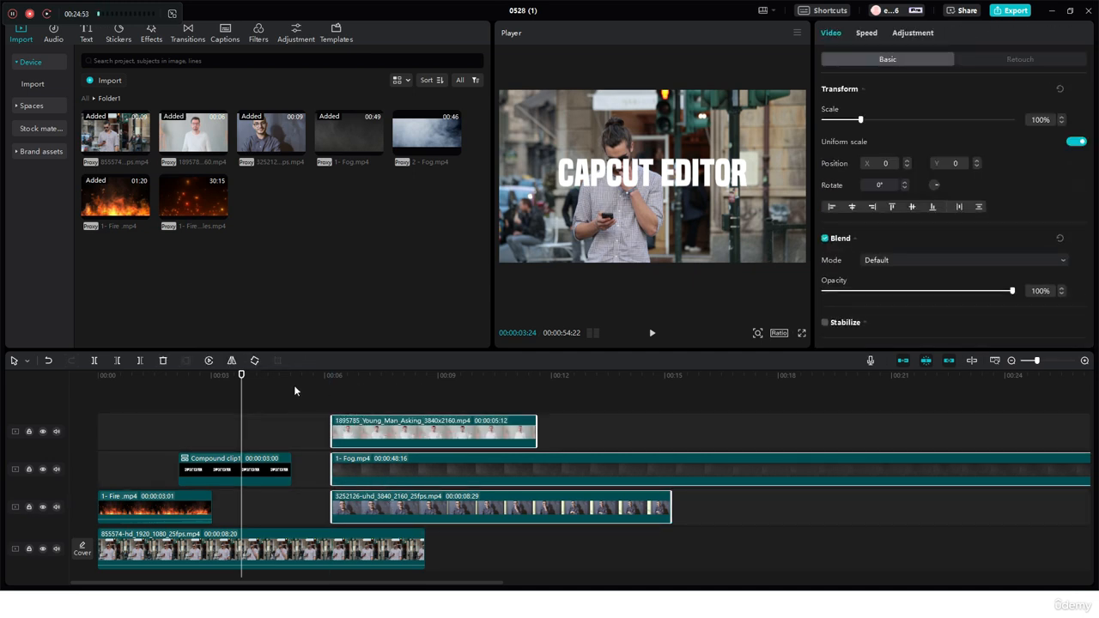
# Step: Combine the three newly added clips into one compound clip and scrub around its start to preview it
pyautogui.moveTo(243, 375); pyautogui.dragTo(362, 431)
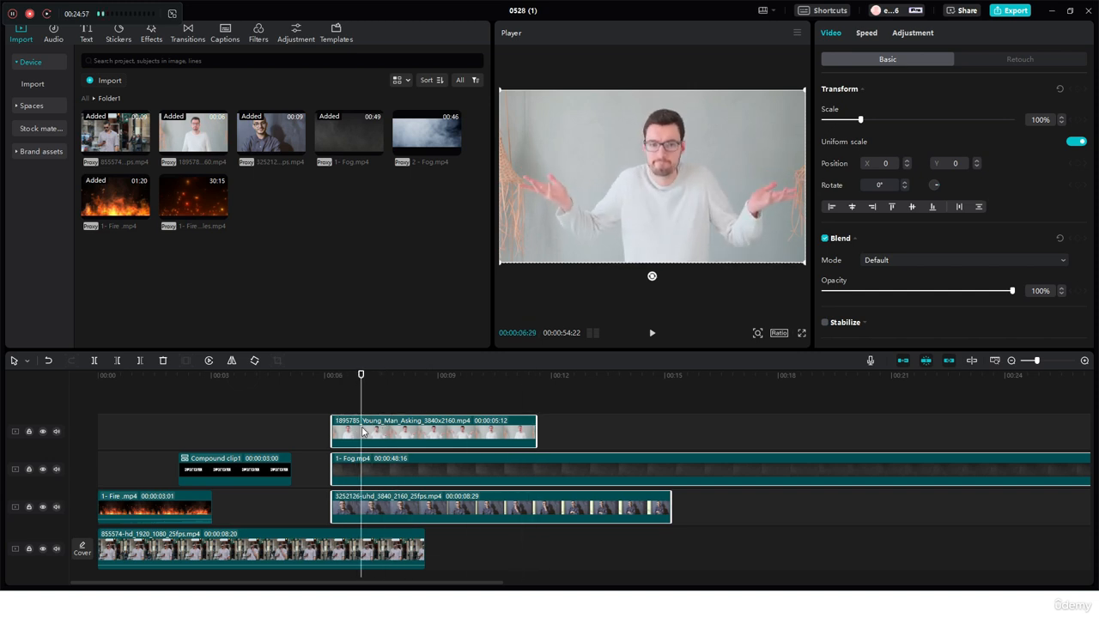
pyautogui.hotkey('alt', 'g')
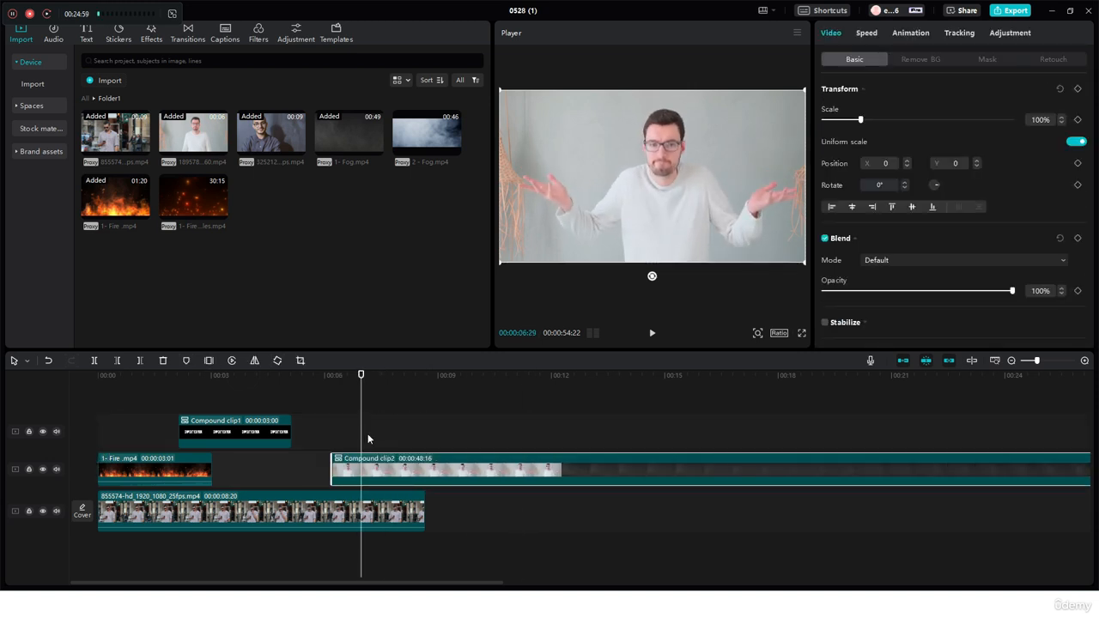
pyautogui.click(341, 393)
pyautogui.moveTo(325, 393); pyautogui.dragTo(336, 433)
pyautogui.click(335, 372)
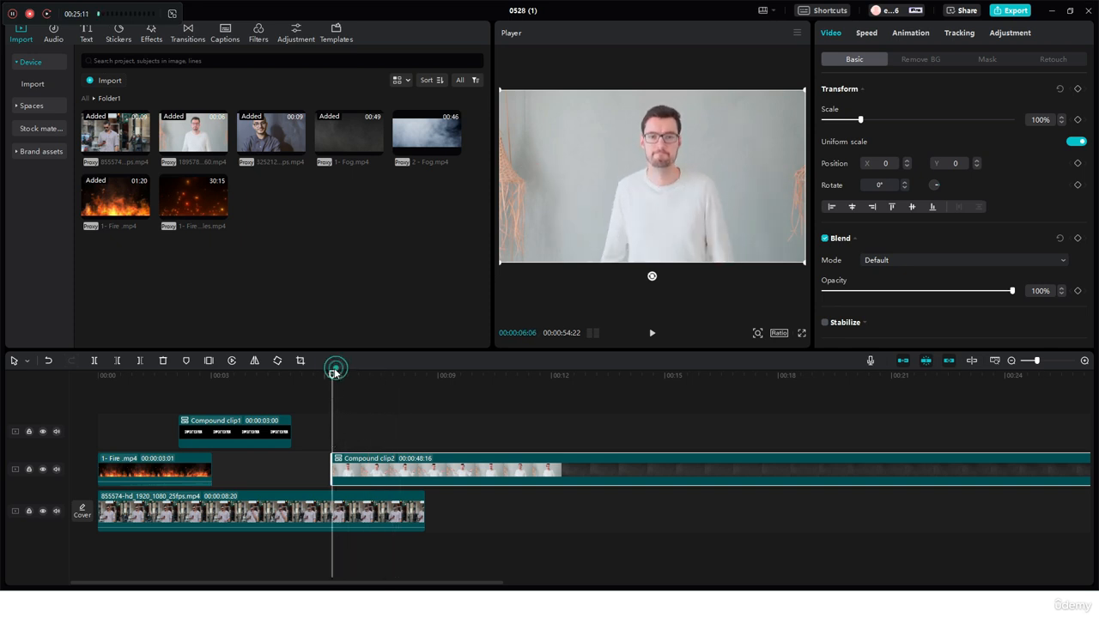
pyautogui.moveTo(334, 375)
pyautogui.mouseDown()
pyautogui.moveTo(315, 386)
pyautogui.moveTo(618, 421)
pyautogui.moveTo(372, 413)
pyautogui.moveTo(305, 388)
pyautogui.moveTo(325, 391)
pyautogui.mouseUp()
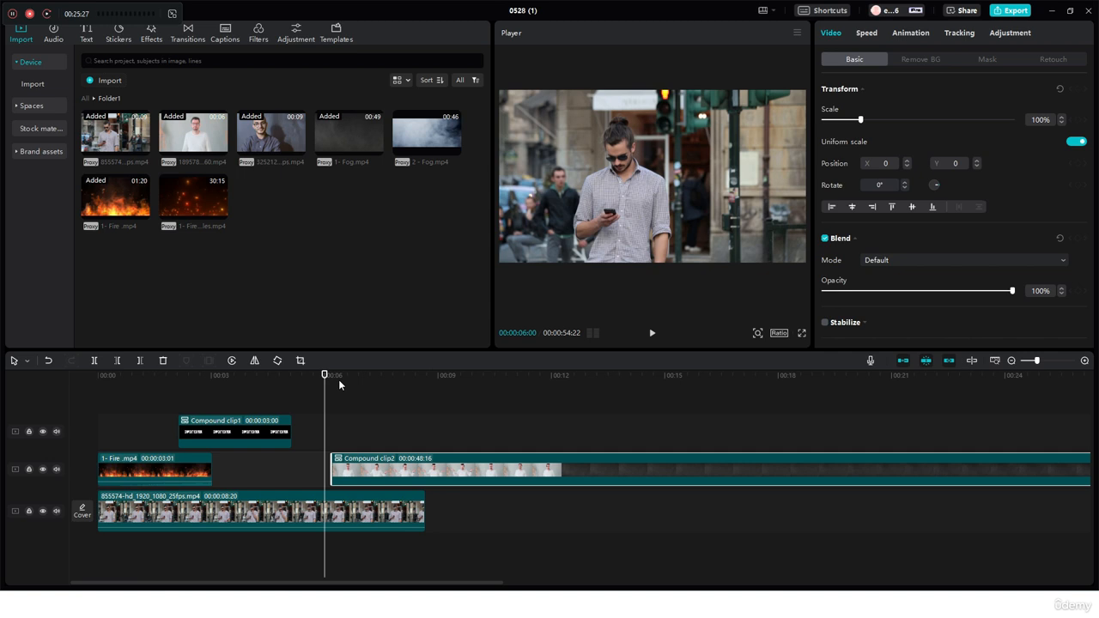
# Step: Undo the creation of the three-clip compound clip and delete the three added clips
pyautogui.click(48, 360)
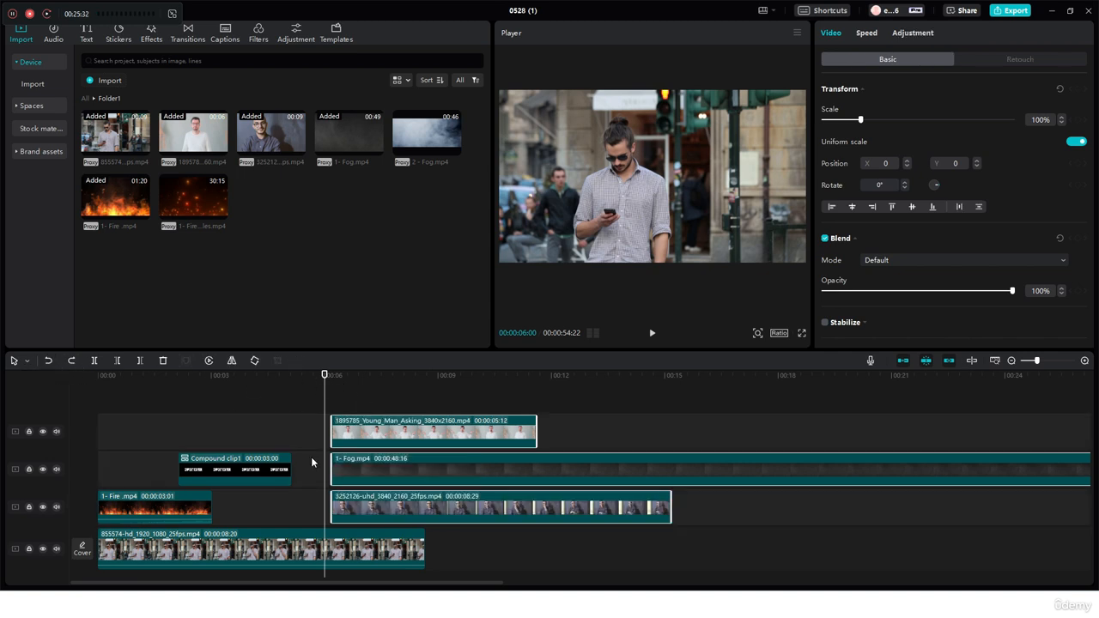
pyautogui.press('Delete')
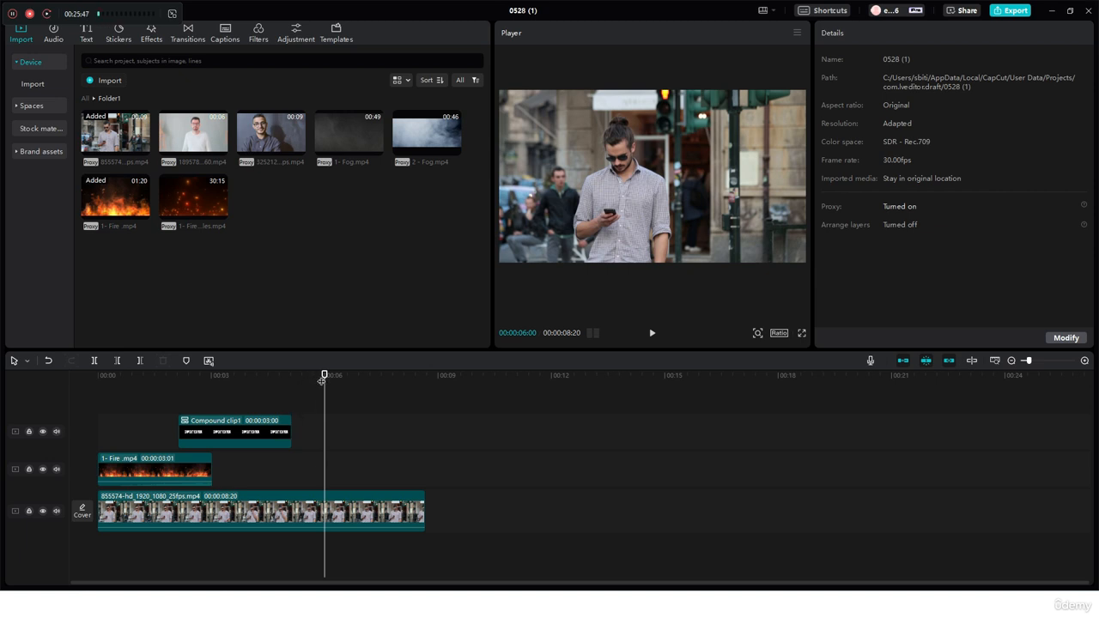
# Step: Shift the title's compound clip about 0.7 seconds later and add a Transform keyframe to it at 00:00:04:05
pyautogui.moveTo(322, 381); pyautogui.dragTo(234, 380)
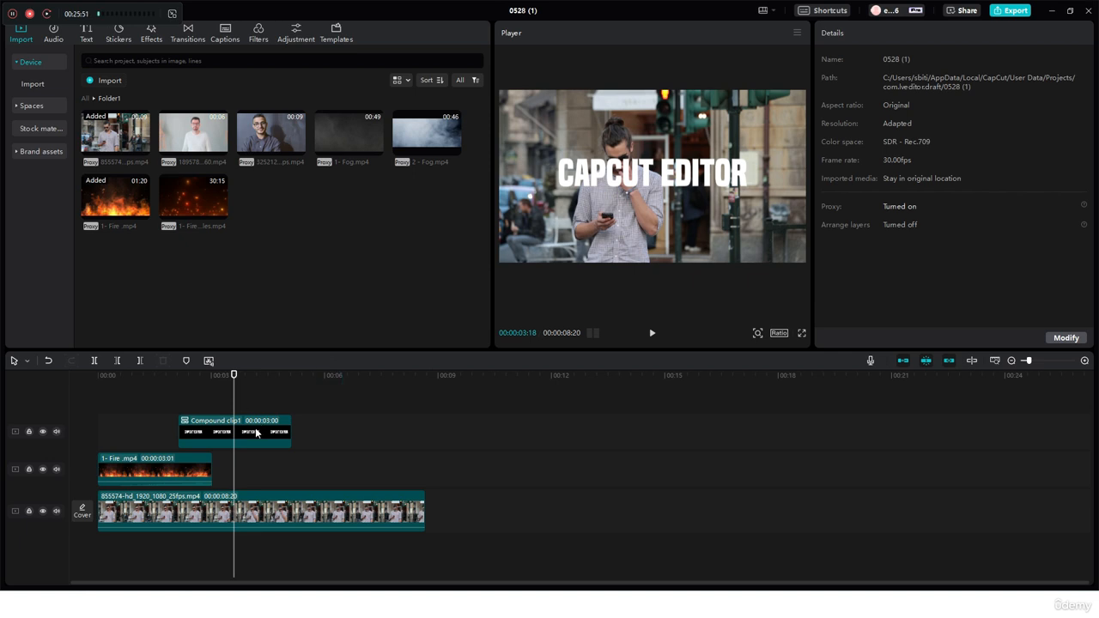
pyautogui.moveTo(256, 432); pyautogui.dragTo(282, 432)
pyautogui.moveTo(233, 382); pyautogui.dragTo(255, 385)
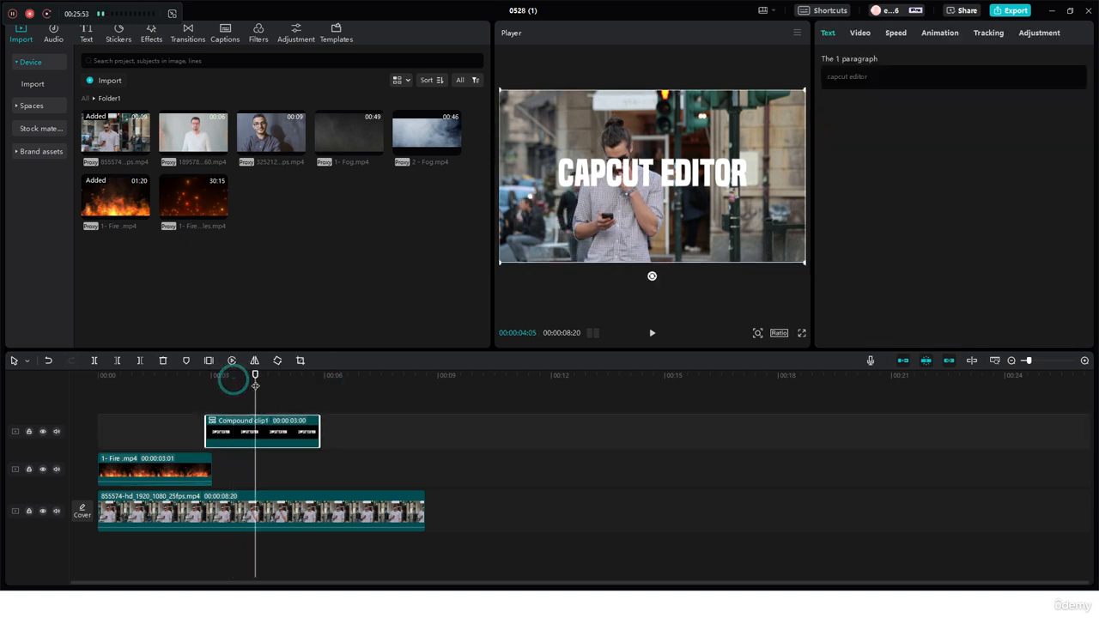
pyautogui.click(860, 33)
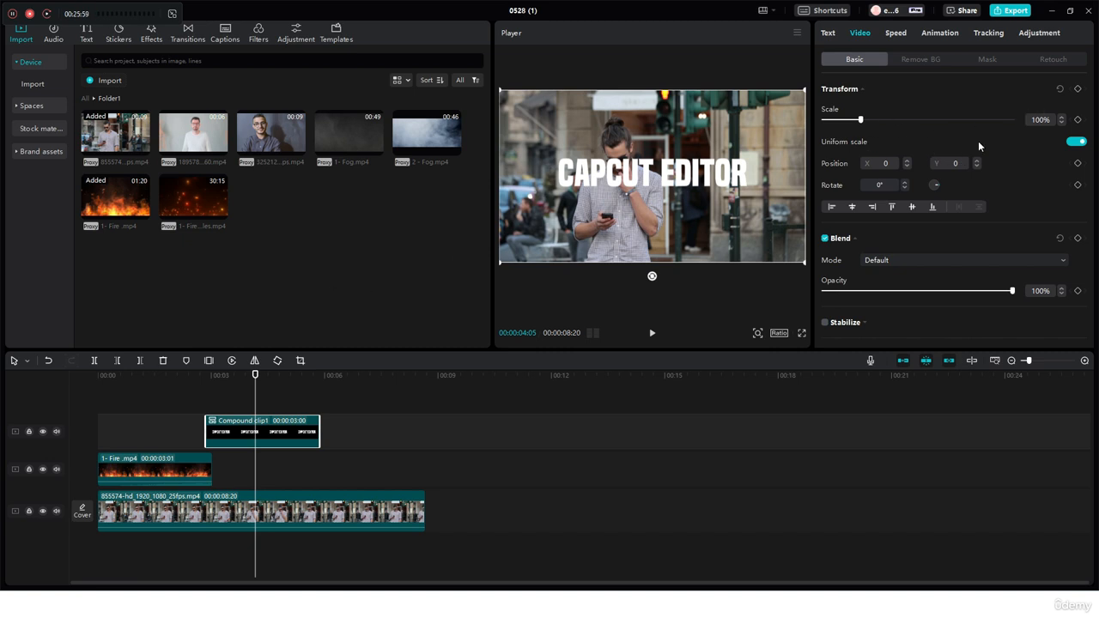
pyautogui.click(1078, 90)
# Step: Lower the title text in the preview and, at 00:00:05:04, keyframe the compound clip's position at X 0, Y -268
pyautogui.moveTo(252, 386); pyautogui.dragTo(292, 382)
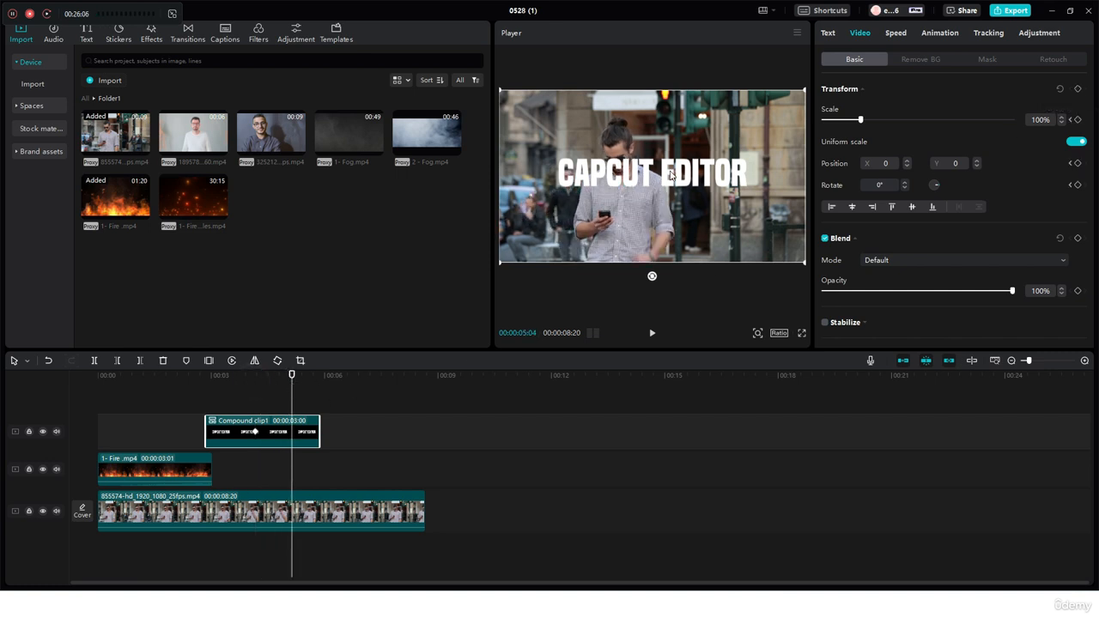
pyautogui.click(674, 209)
pyautogui.moveTo(675, 208); pyautogui.dragTo(665, 214)
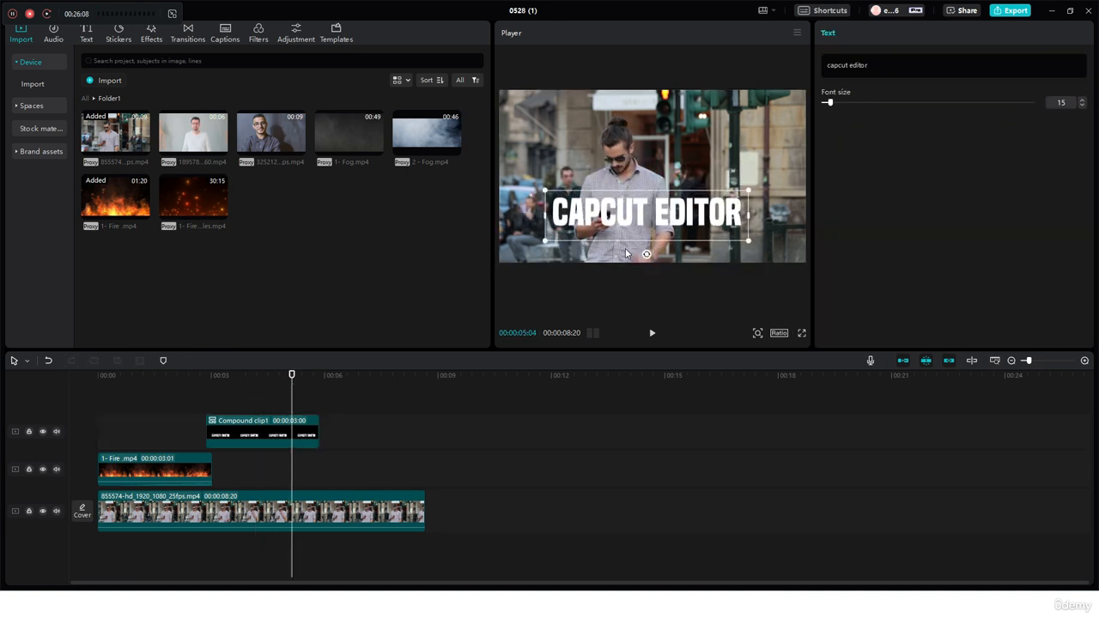
pyautogui.click(297, 444)
pyautogui.click(859, 33)
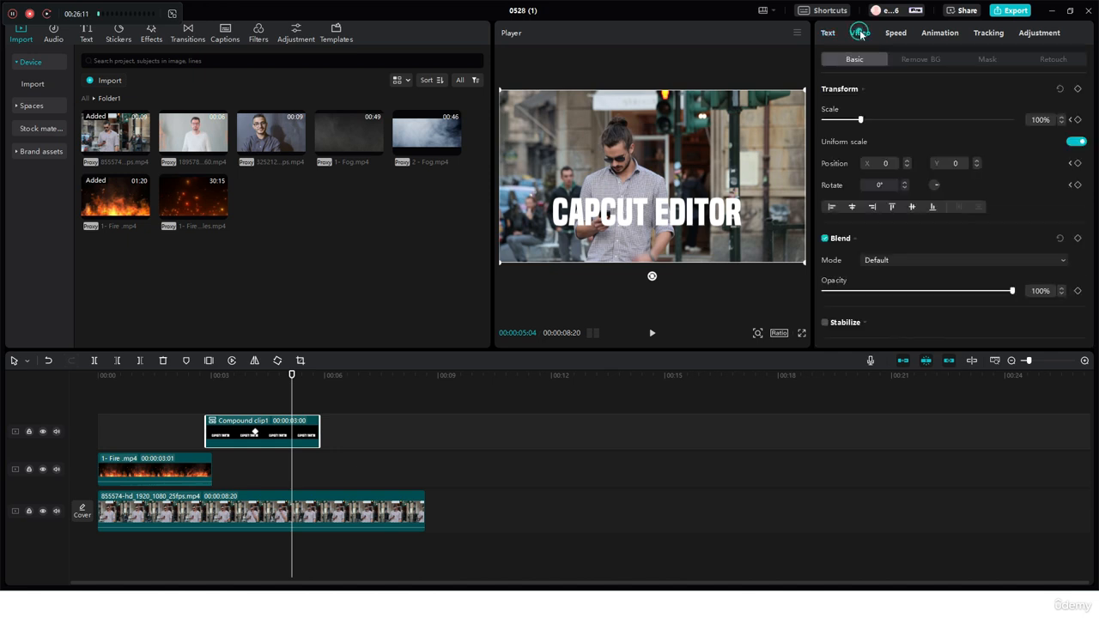
pyautogui.moveTo(685, 125); pyautogui.dragTo(683, 141)
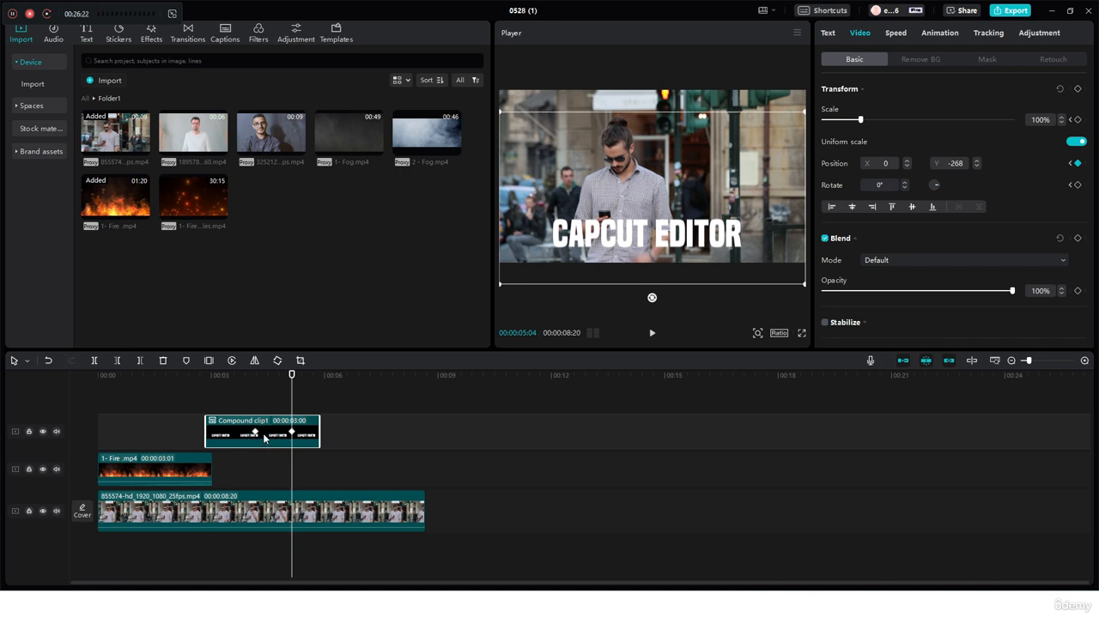
# Step: Show the compound clip's Transform keyframes on the timeline and scrub between 00:00:04:05 and 00:00:05:04 to examine the title's movement
pyautogui.hotkey('alt', 'k')
pyautogui.scroll(2, 265, 439)
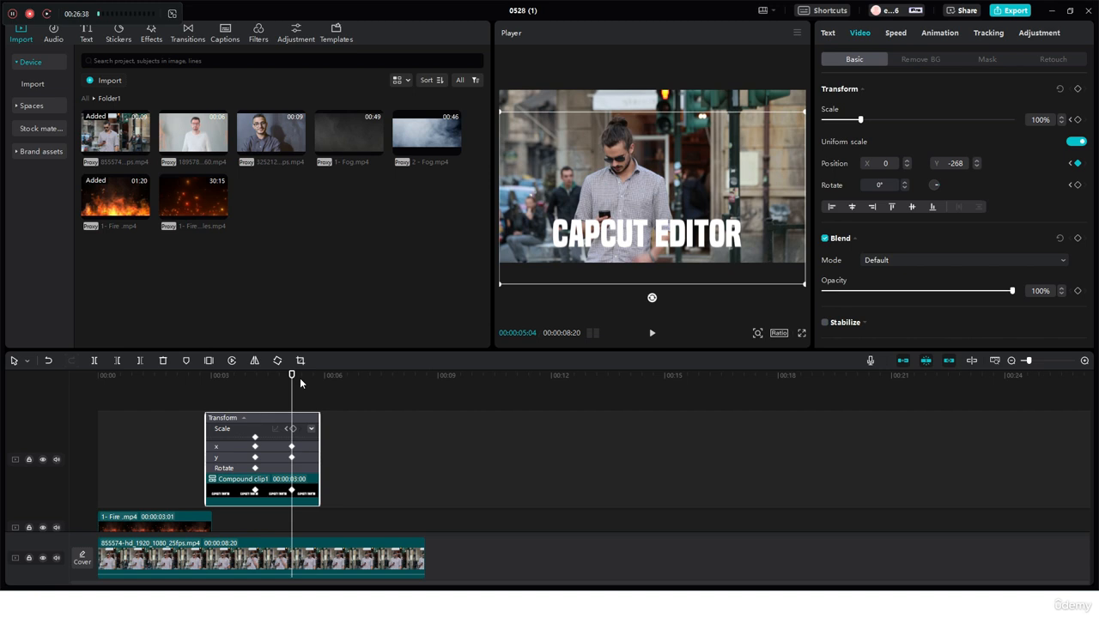
pyautogui.moveTo(289, 384); pyautogui.dragTo(255, 391)
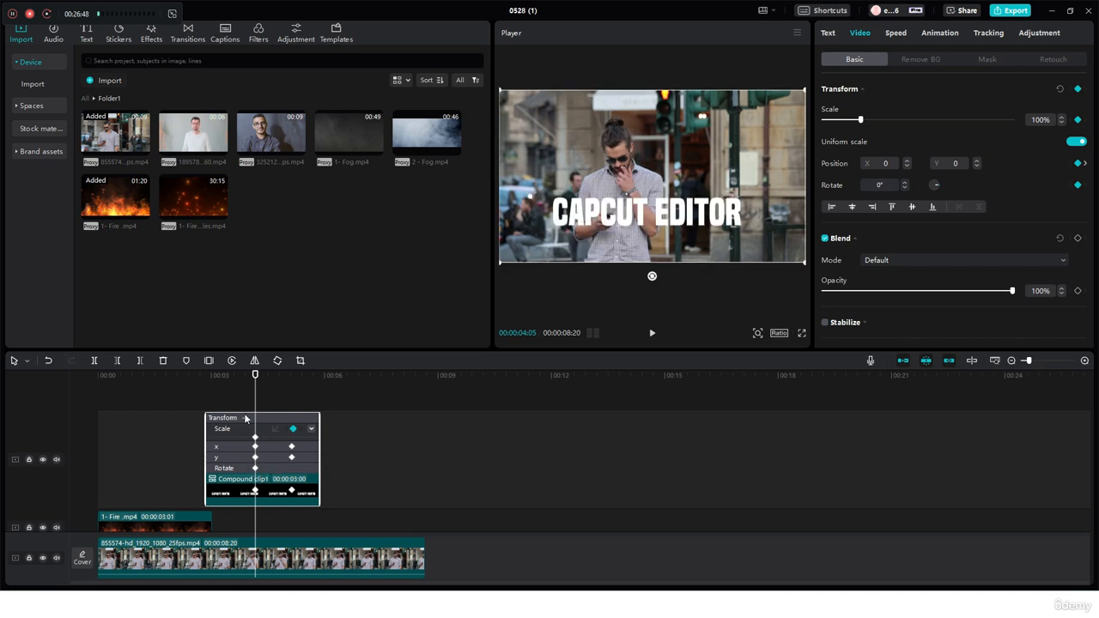
pyautogui.moveTo(254, 388)
pyautogui.mouseDown()
pyautogui.moveTo(292, 389)
pyautogui.moveTo(255, 387)
pyautogui.mouseUp()
pyautogui.moveTo(255, 375); pyautogui.dragTo(292, 378)
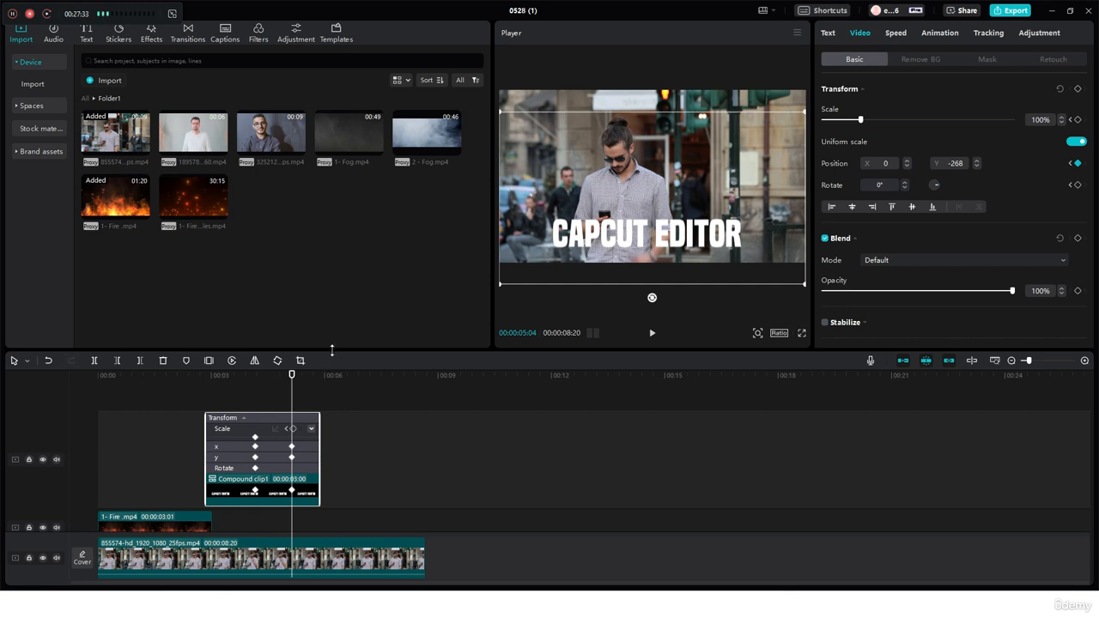
pyautogui.moveTo(255, 376)
pyautogui.mouseDown()
pyautogui.moveTo(279, 392)
pyautogui.moveTo(244, 389)
pyautogui.moveTo(255, 388)
pyautogui.mouseUp()
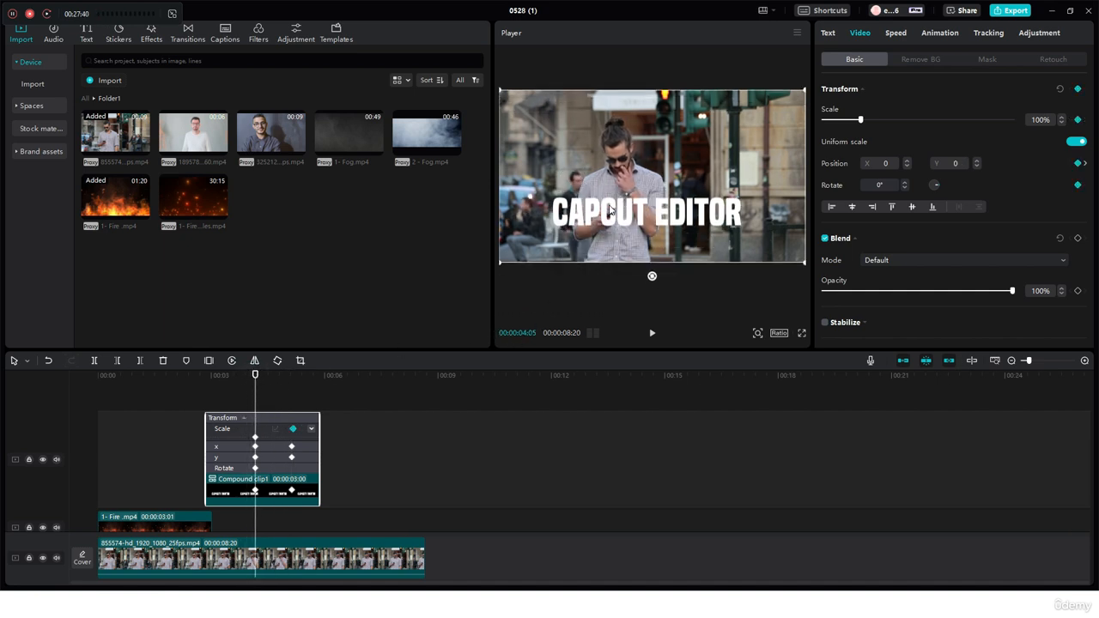
pyautogui.moveTo(255, 375); pyautogui.dragTo(292, 375)
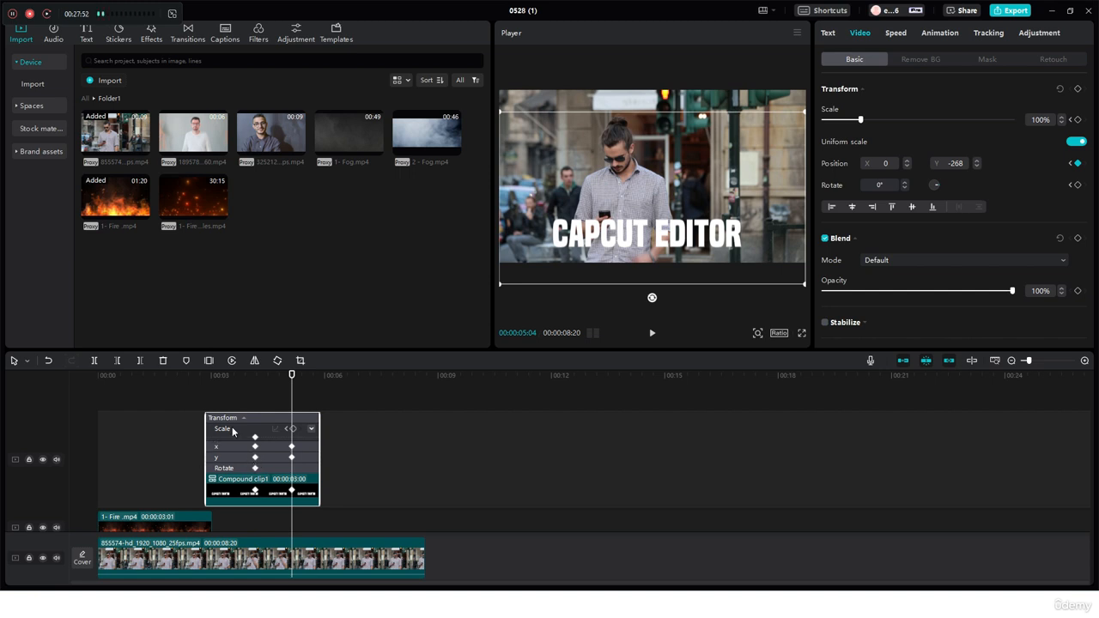
pyautogui.scroll(-1, 237, 464)
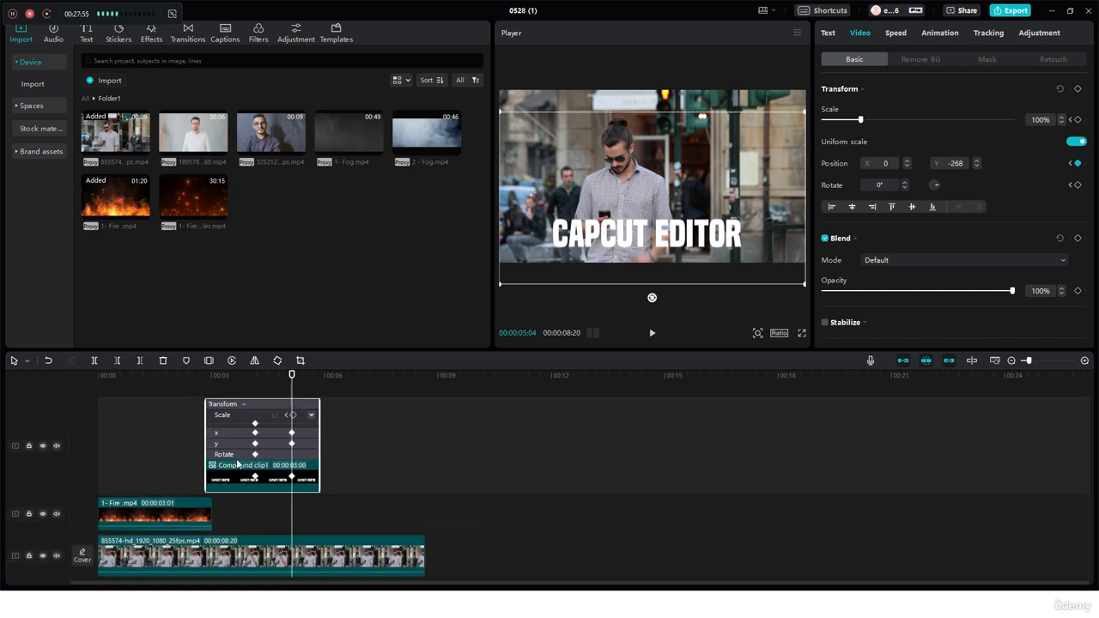
pyautogui.scroll(1, 237, 465)
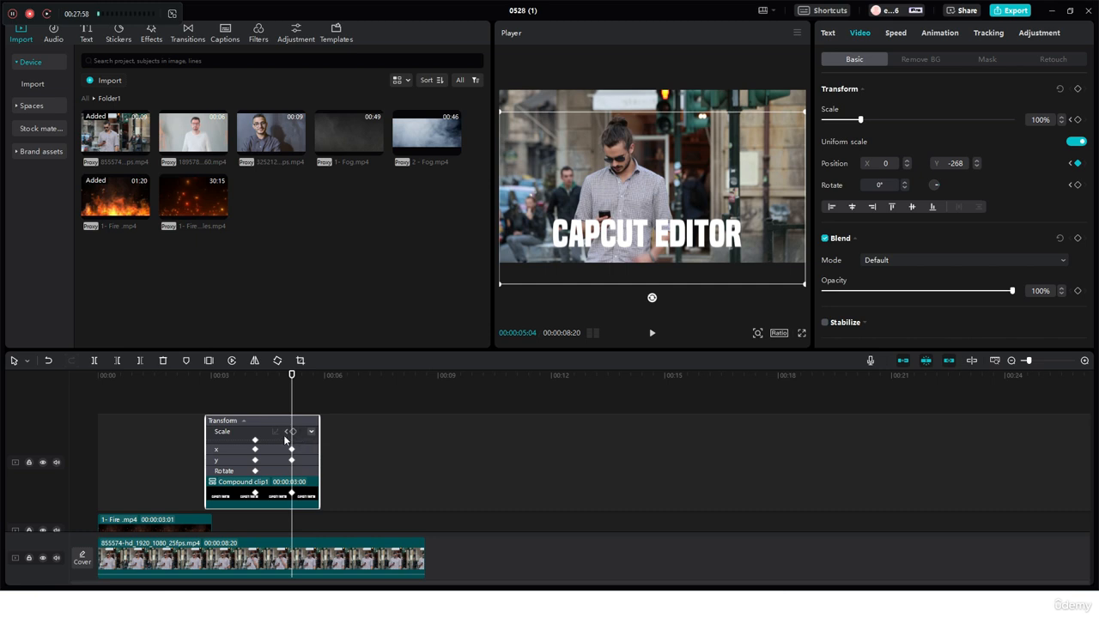
pyautogui.moveTo(291, 376); pyautogui.dragTo(271, 403)
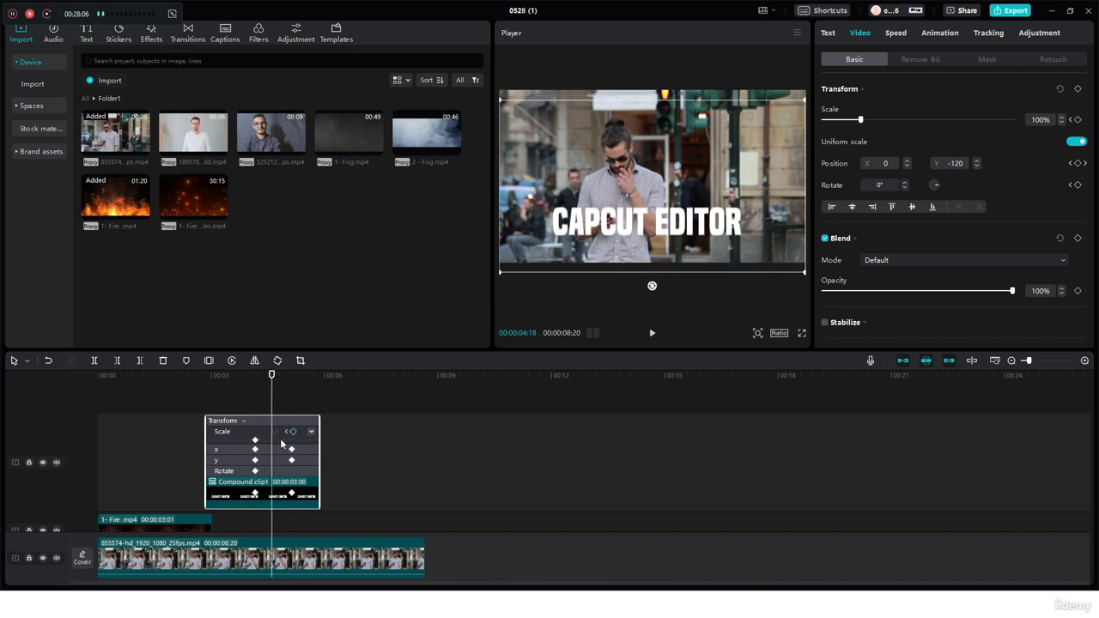
# Step: Select both keyframes of the compound clip and expand the Scale curve to examine its graph and interpolation options
pyautogui.click(255, 496)
pyautogui.click(292, 495)
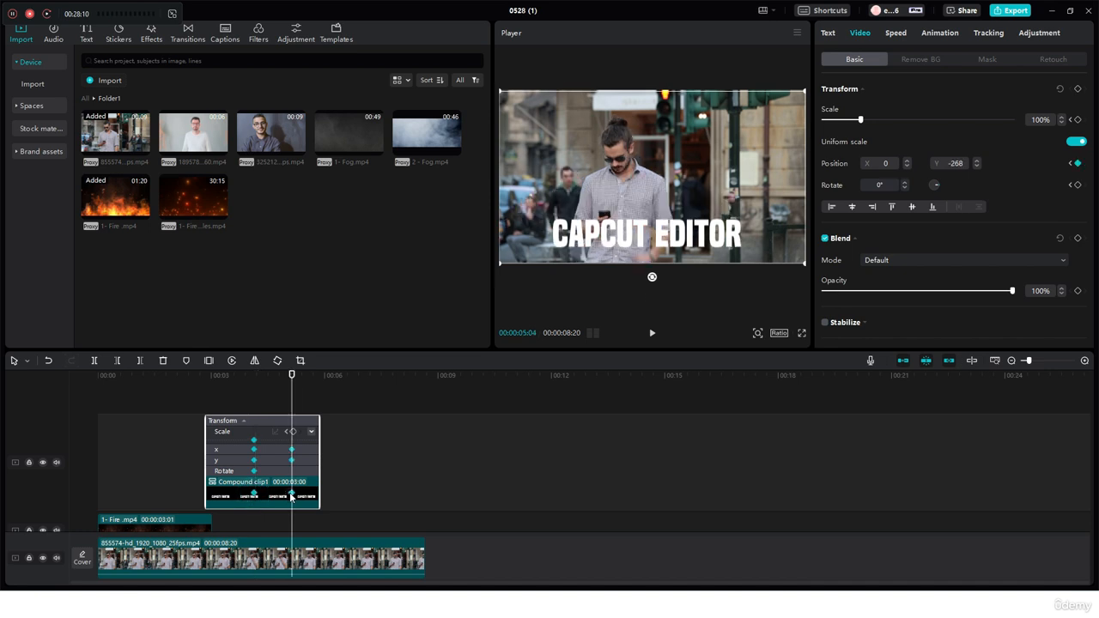
pyautogui.click(311, 431)
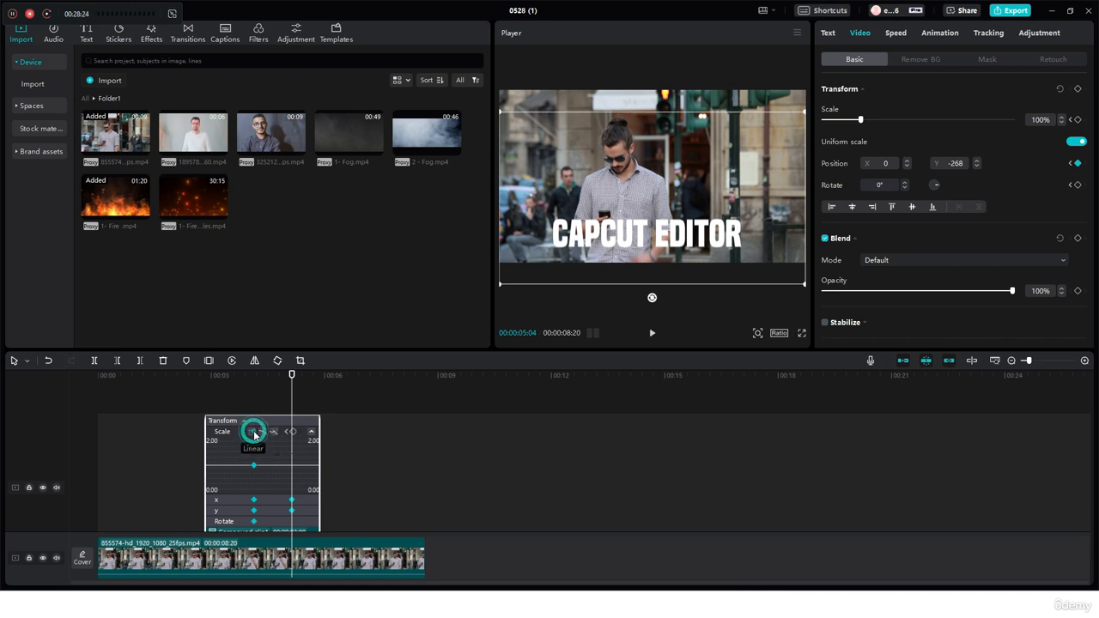
pyautogui.scroll(-3, 290, 465)
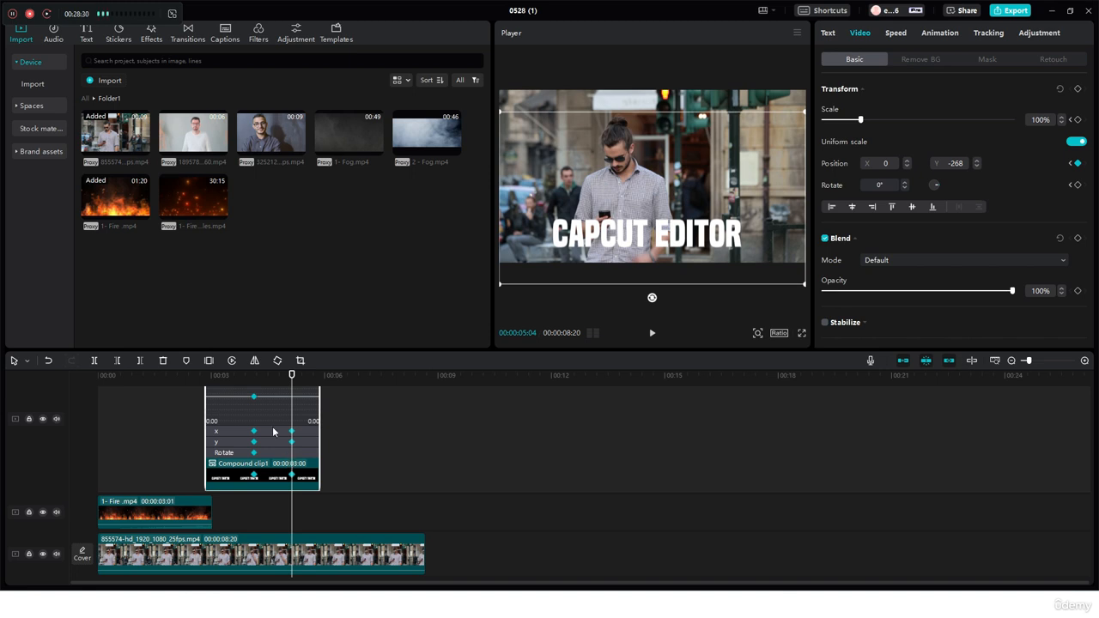
# Step: Hide the keyframe properties and delete the title's compound clip from the timeline
pyautogui.hotkey('alt', 'k')
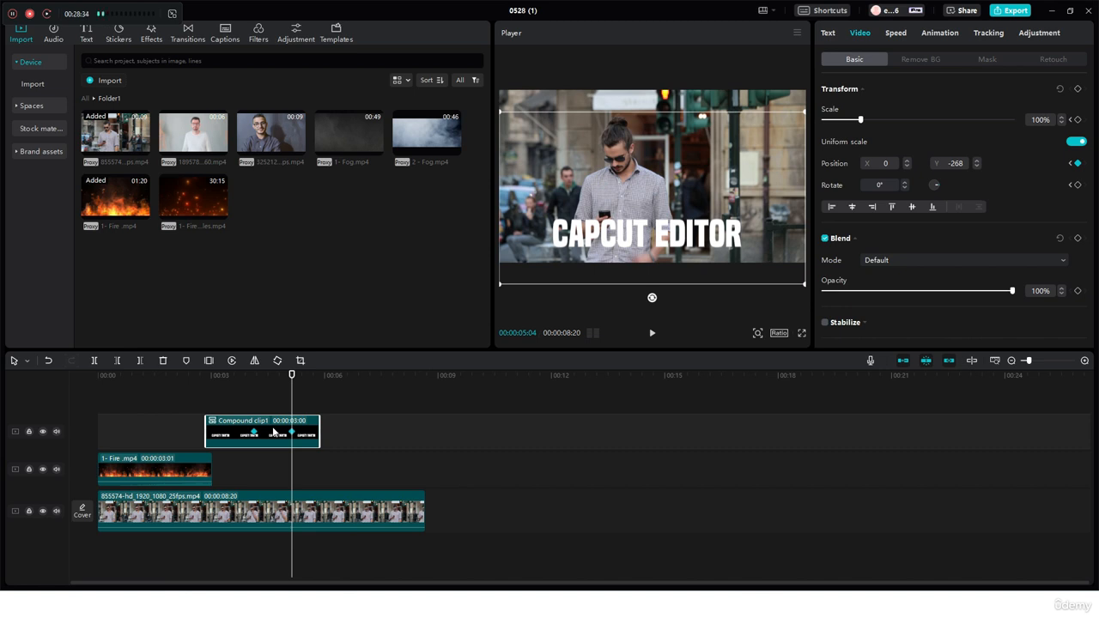
pyautogui.press('Delete')
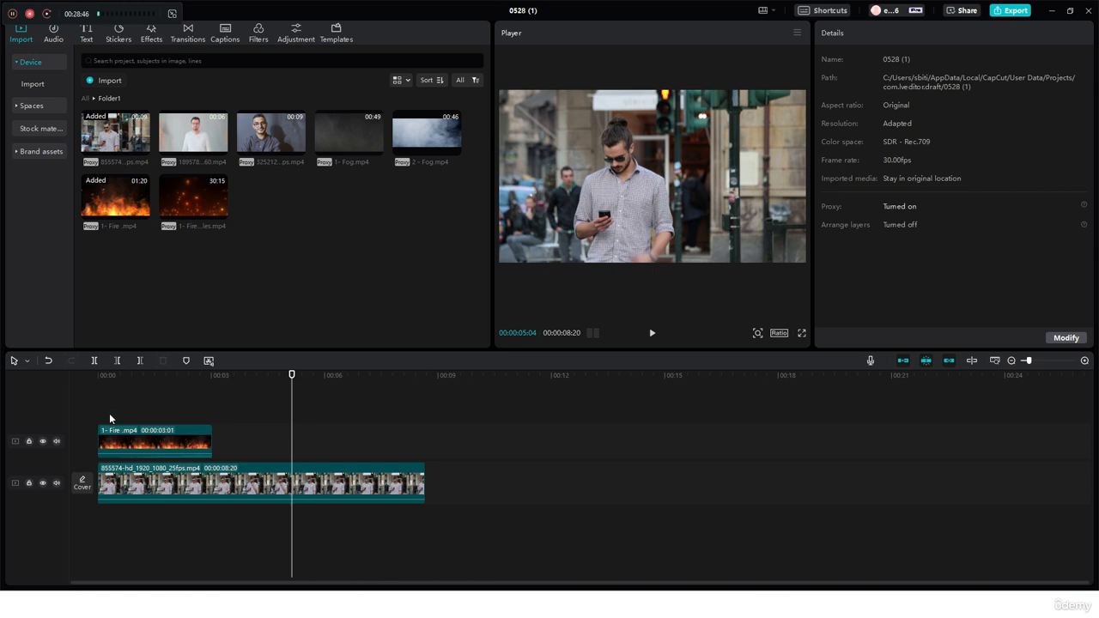
# Step: Try trimming away the part of the 855574 clip before 00:00:04:11, and undo that trim
pyautogui.click(304, 483)
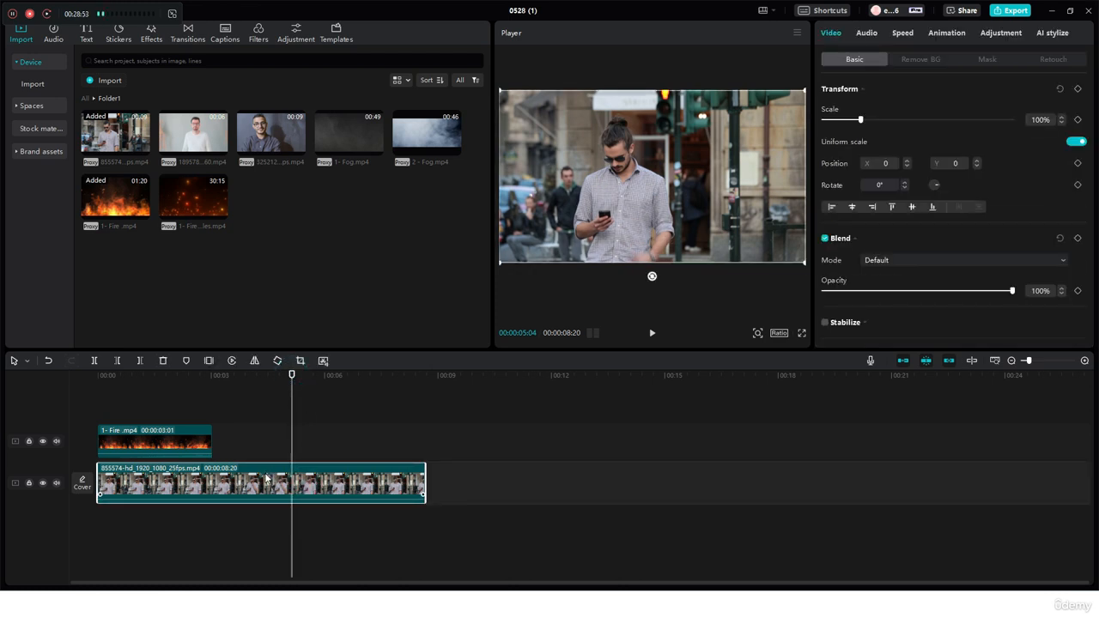
pyautogui.moveTo(291, 383); pyautogui.dragTo(263, 383)
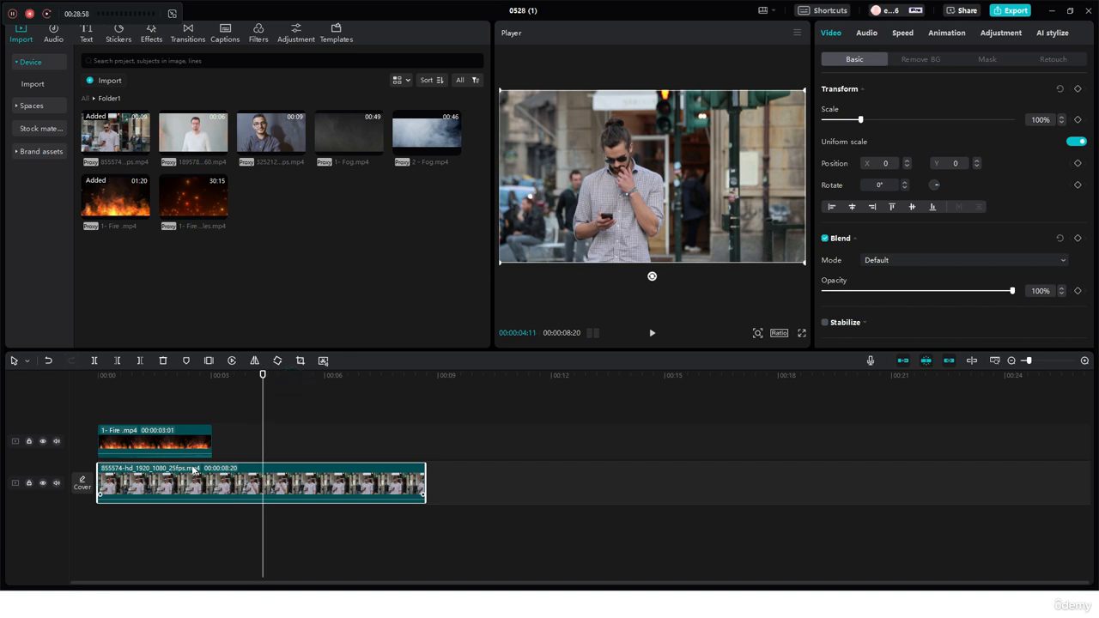
pyautogui.press('q')
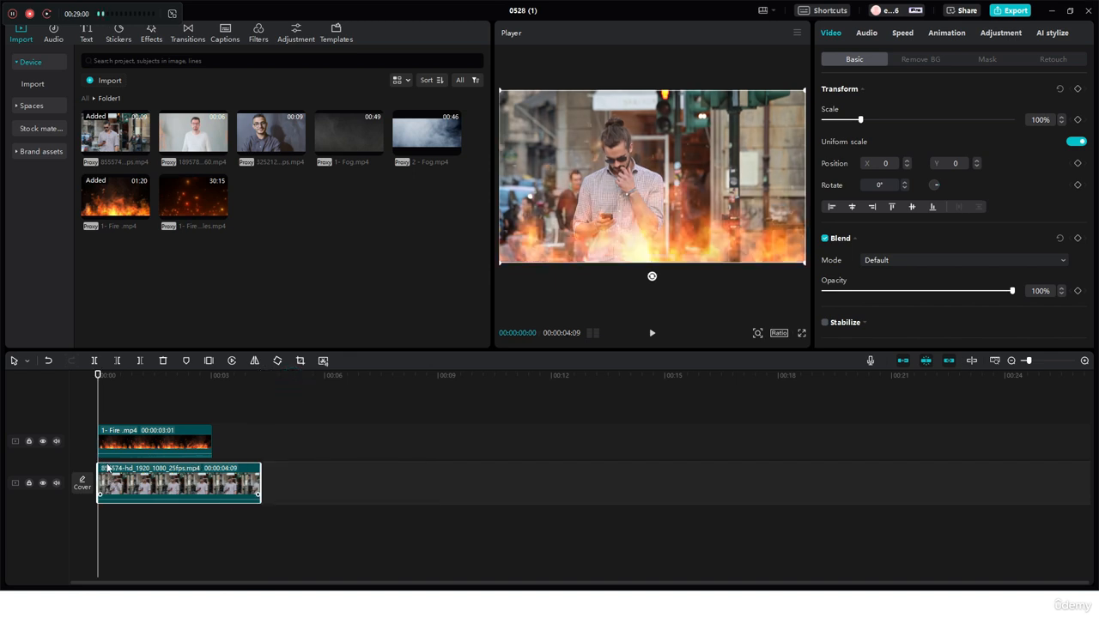
pyautogui.click(53, 363)
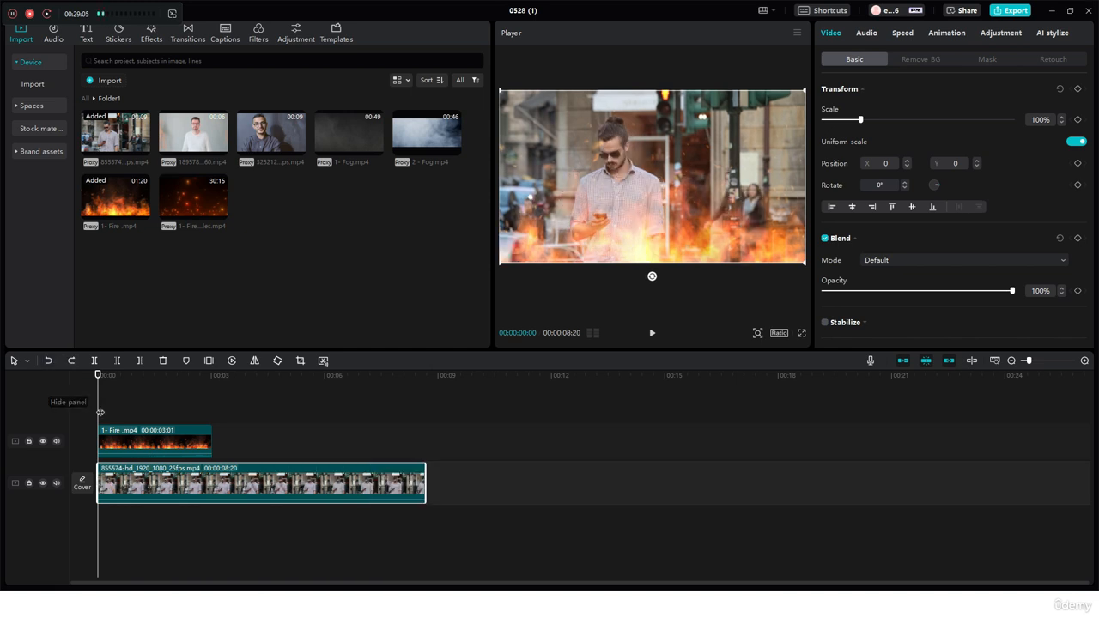
# Step: Try trimming away the part of the 1- Fire clip after 00:00:02:03, and undo the trim and the preceding compound clip deletion
pyautogui.moveTo(98, 376); pyautogui.dragTo(240, 388)
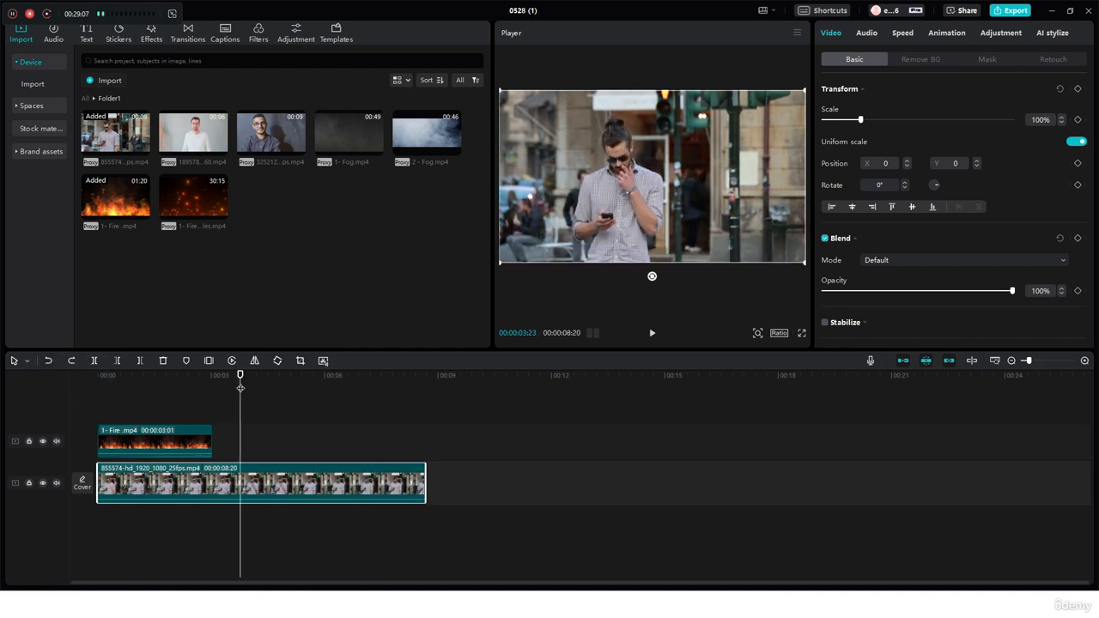
pyautogui.click(177, 390)
pyautogui.click(190, 436)
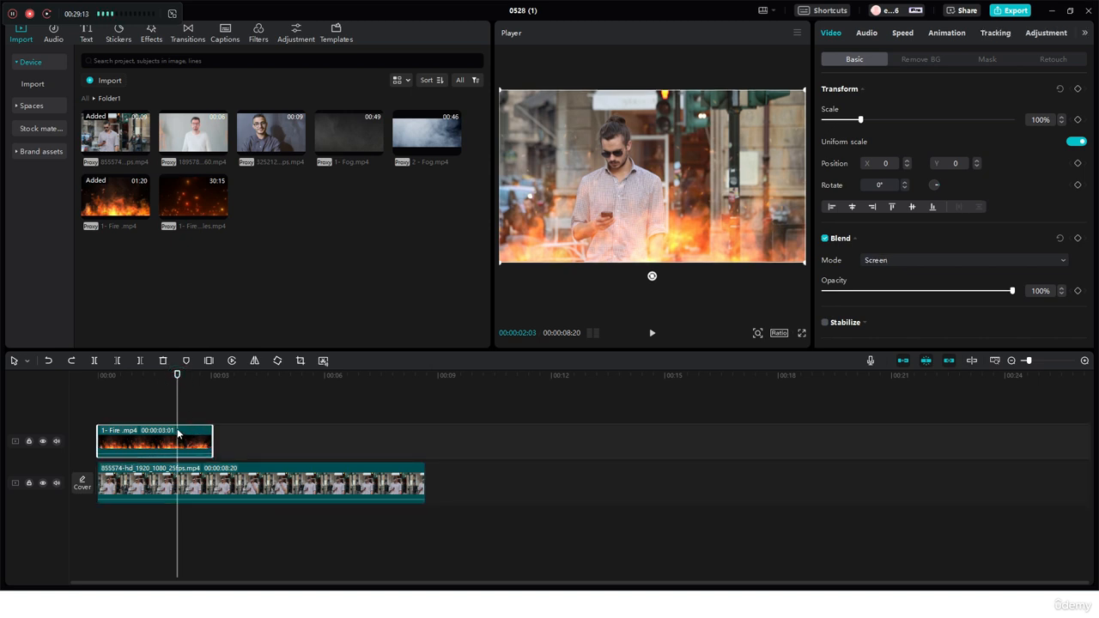
pyautogui.press('w')
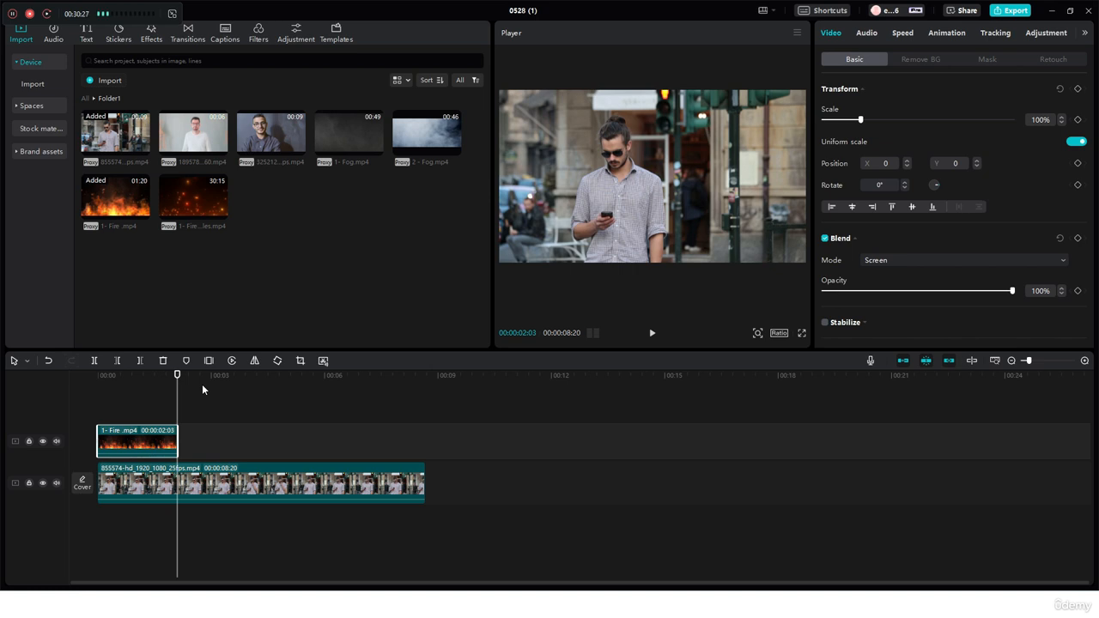
pyautogui.hotkey('ctrl', 'z')
pyautogui.hotkey('ctrl', 'z')
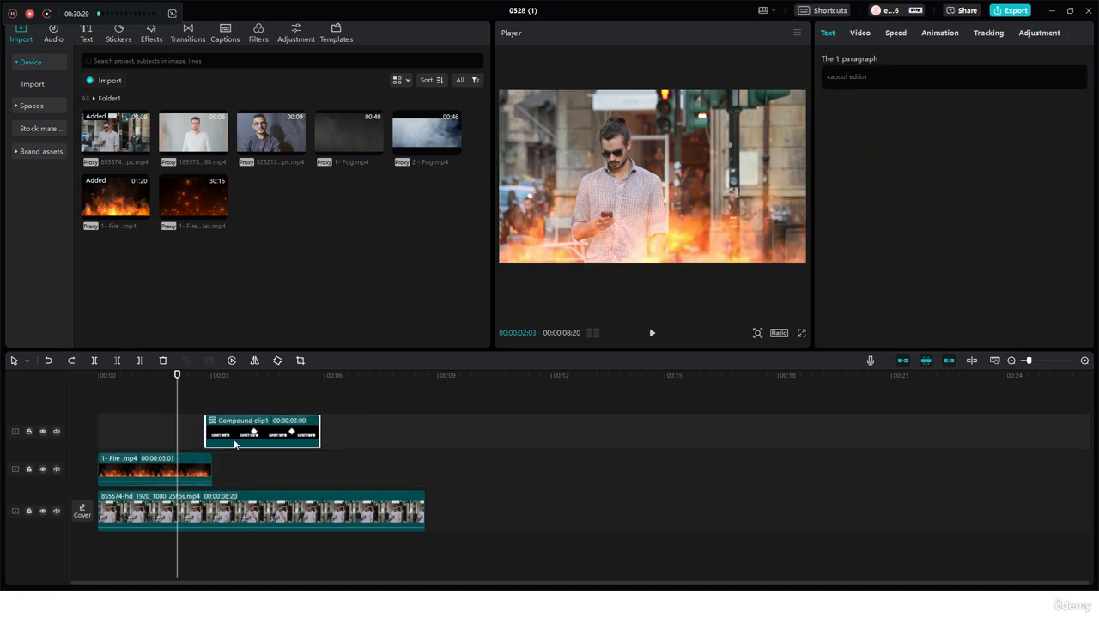
# Step: Delete the title's compound clip from the timeline again and select the 1- Fire clip
pyautogui.press('Delete')
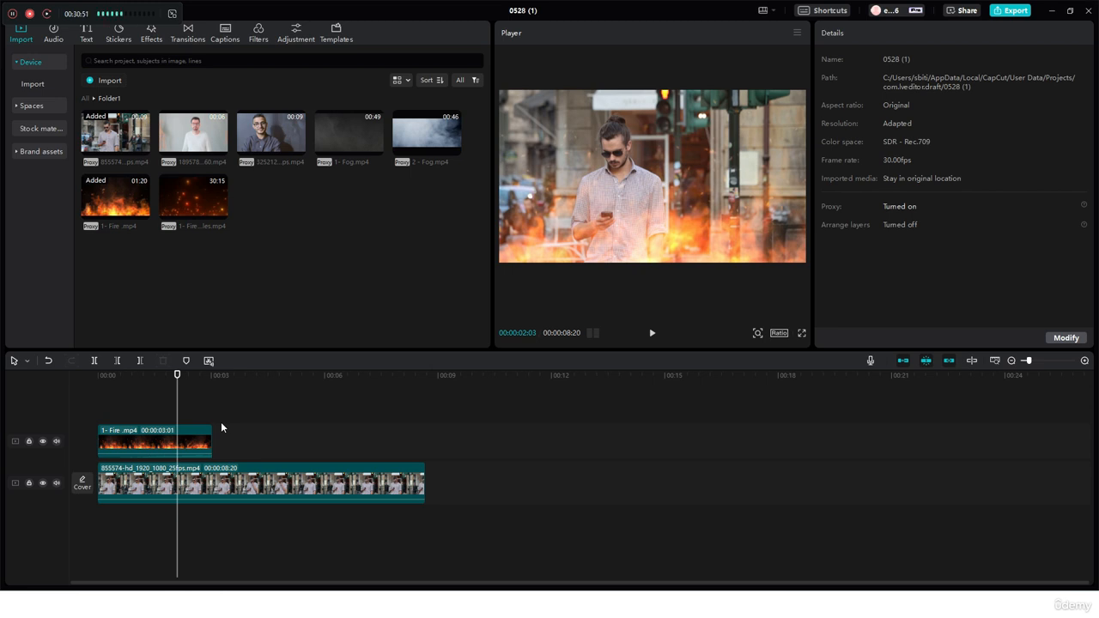
pyautogui.click(196, 441)
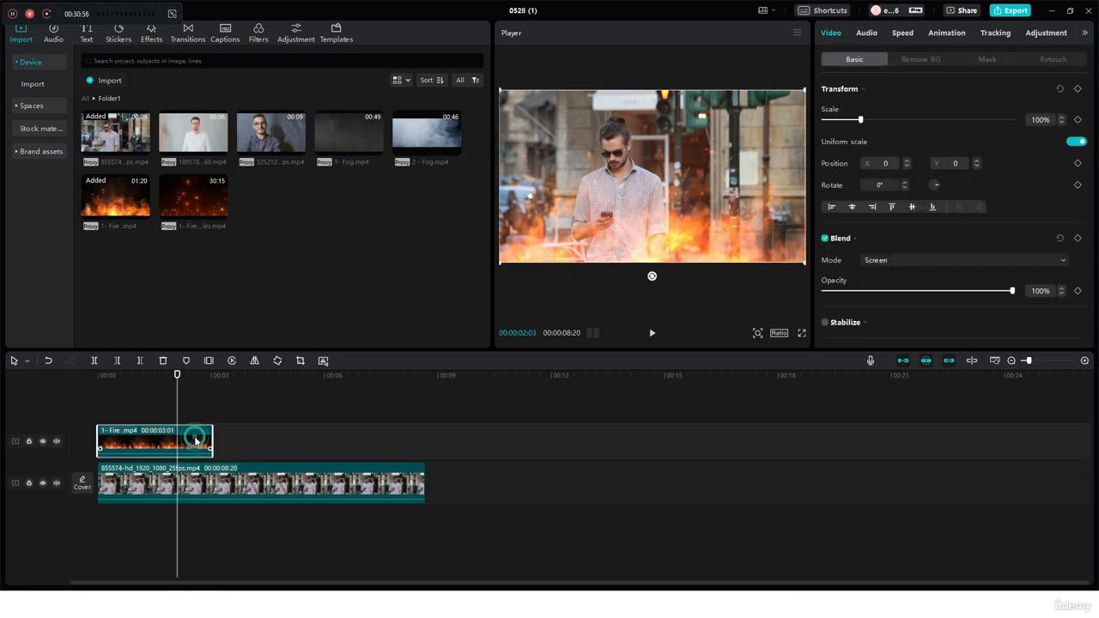